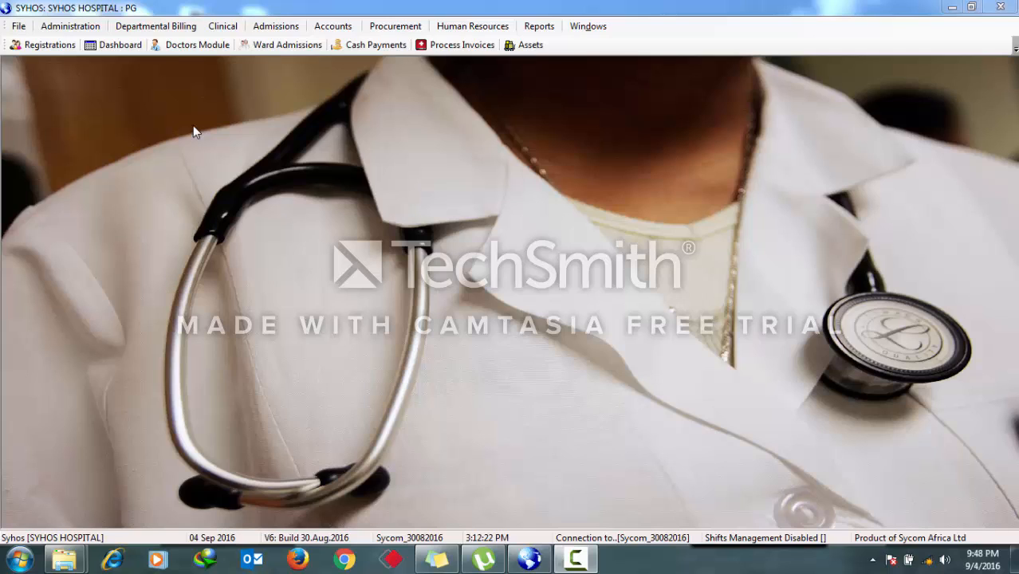
click(156, 27)
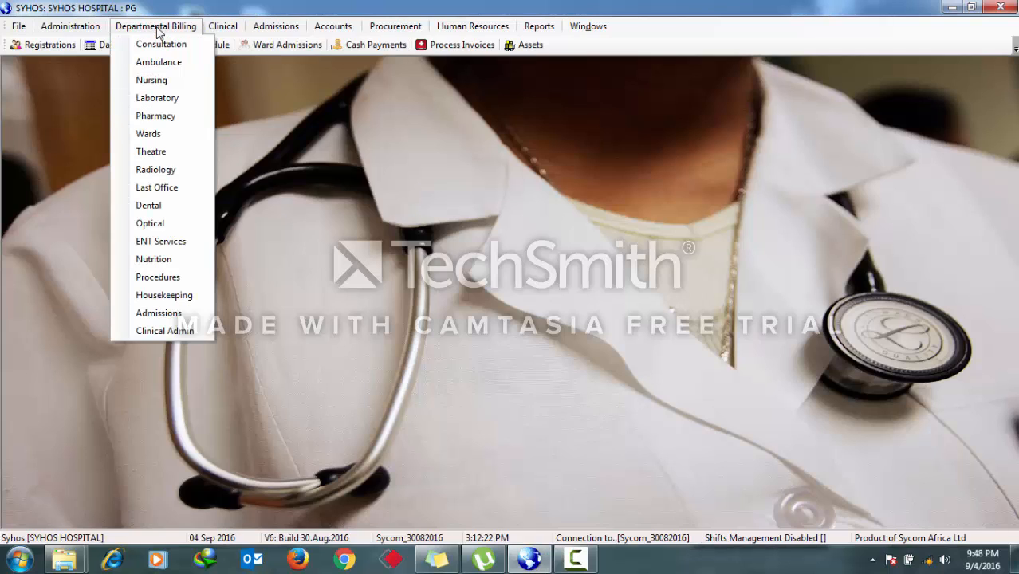
click(166, 120)
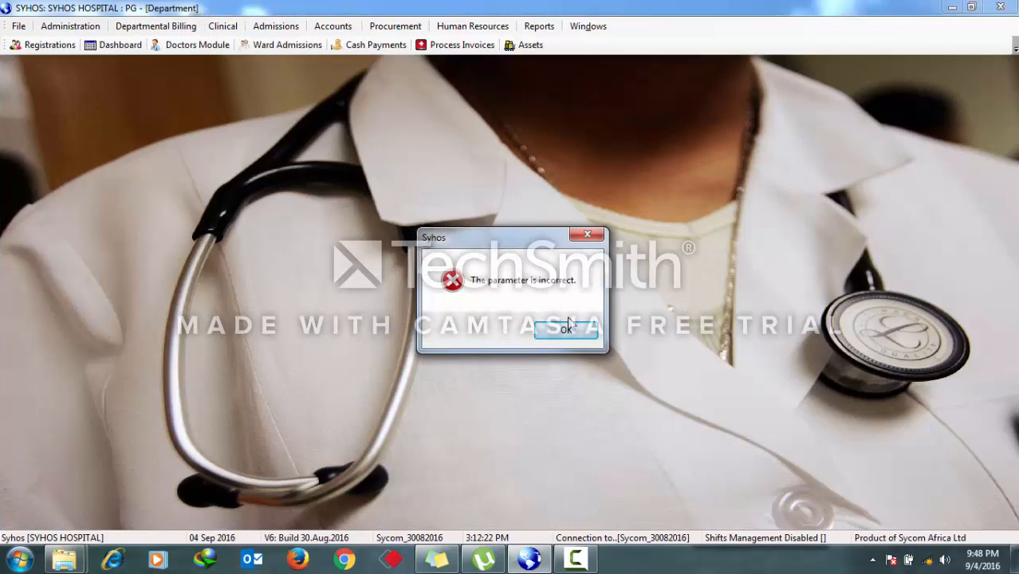
click(565, 331)
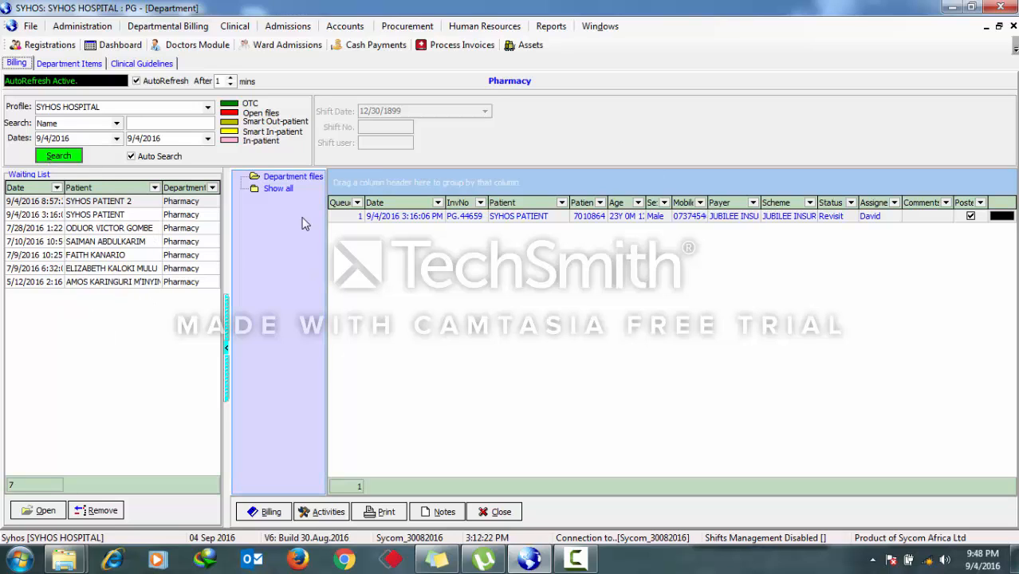
click(1013, 28)
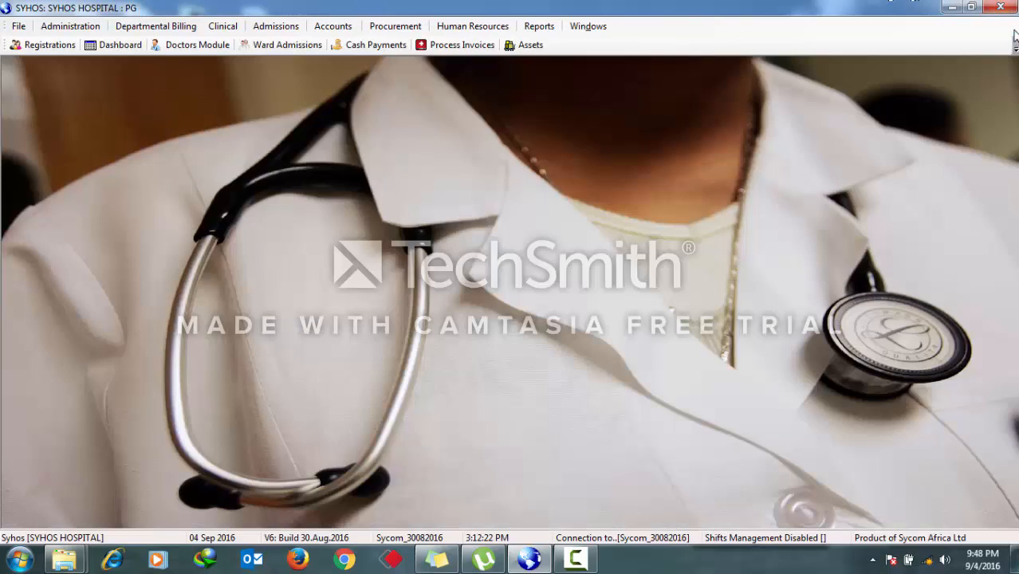
- Open Pharmacy departmental billing and open the file of the first patient on the waiting list
click(165, 30)
click(155, 116)
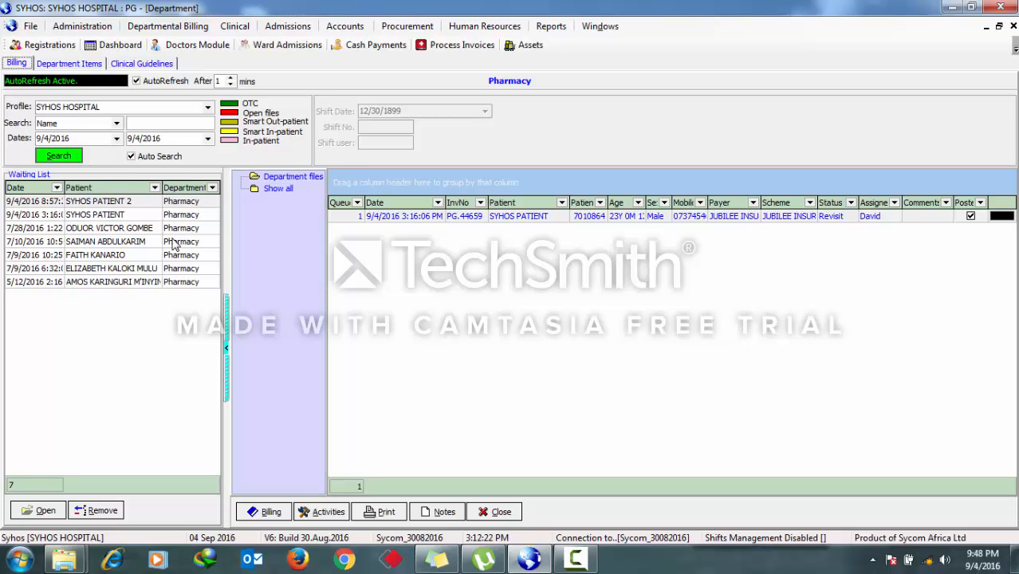
click(94, 204)
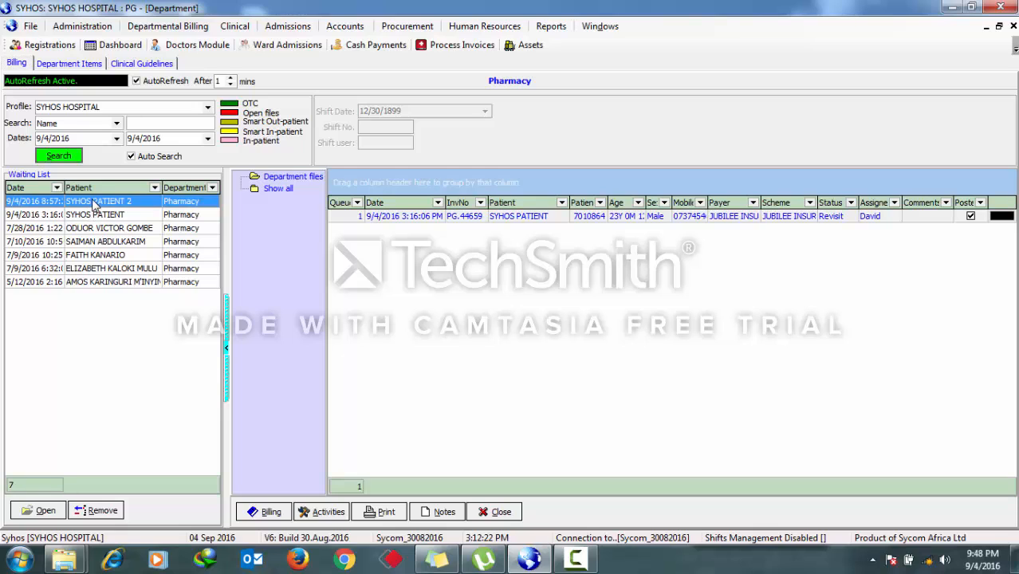
click(46, 511)
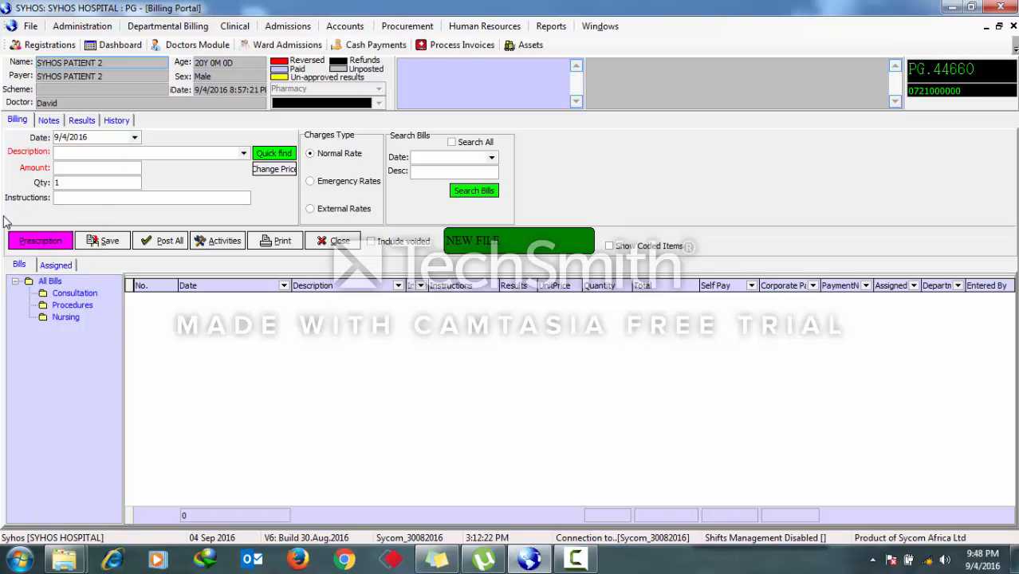
- Open the patient's prescriptions and tick both pharmacy items
click(37, 243)
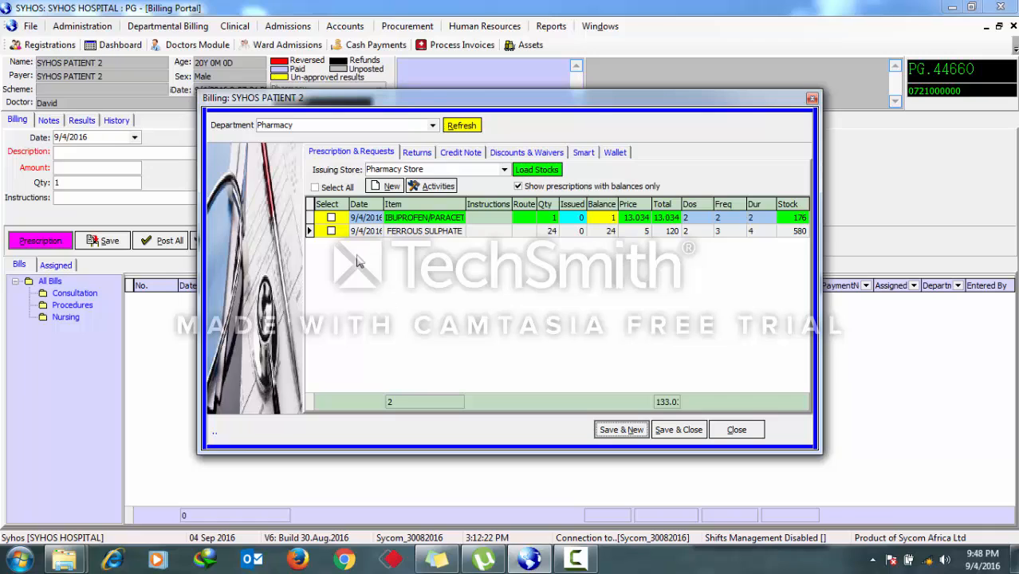
click(331, 218)
click(331, 231)
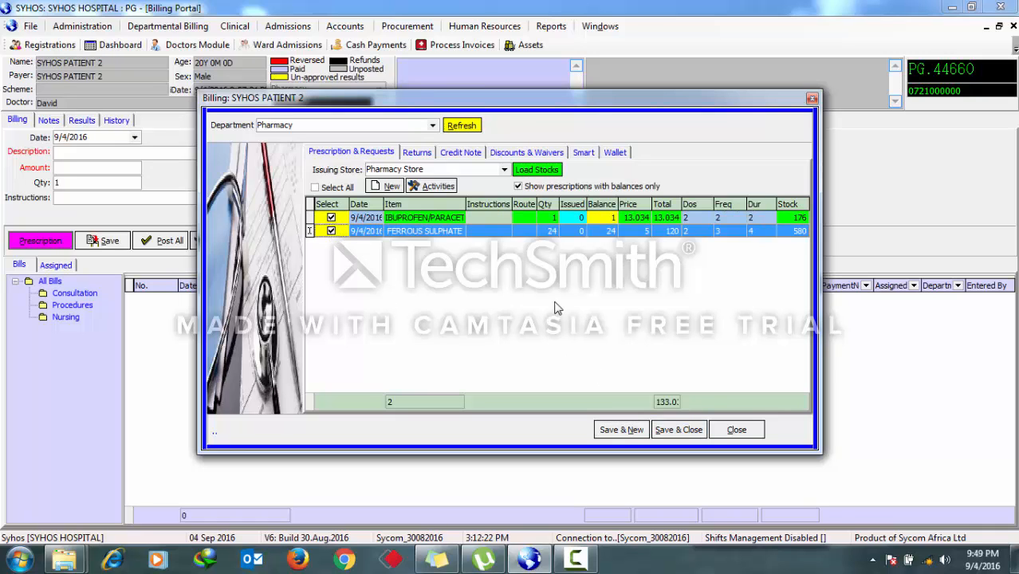
- Edit the Ibuprofen/Paracetamol prescription to a quantity of 12 and save it
click(488, 221)
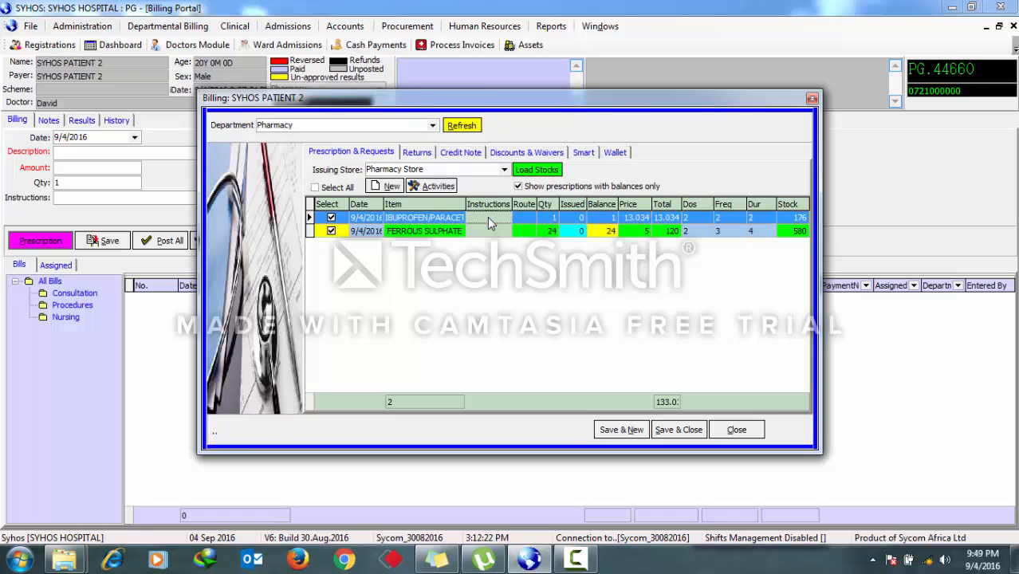
double_click(482, 217)
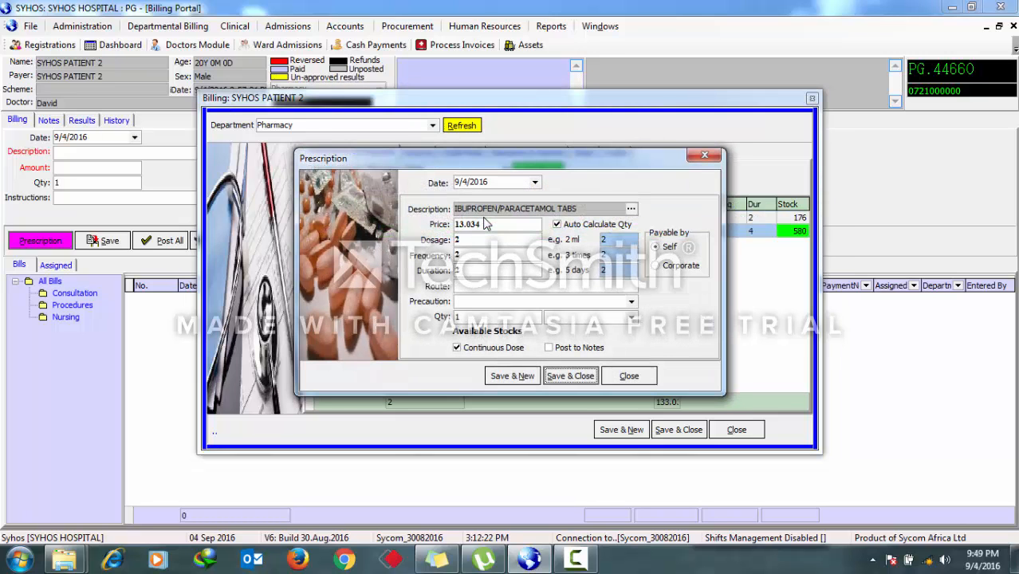
click(616, 234)
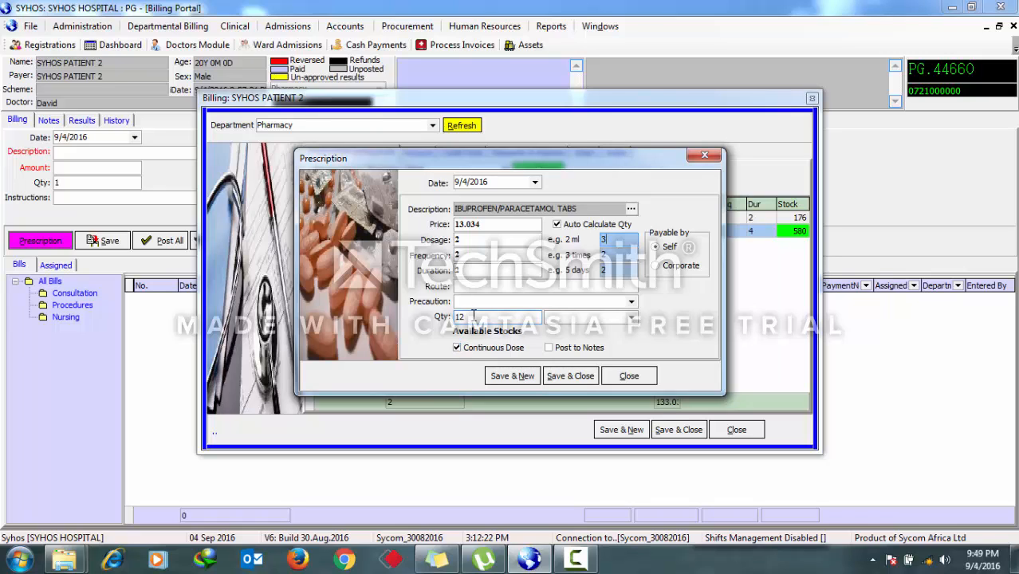
click(479, 318)
drag(482, 314, 411, 316)
click(557, 226)
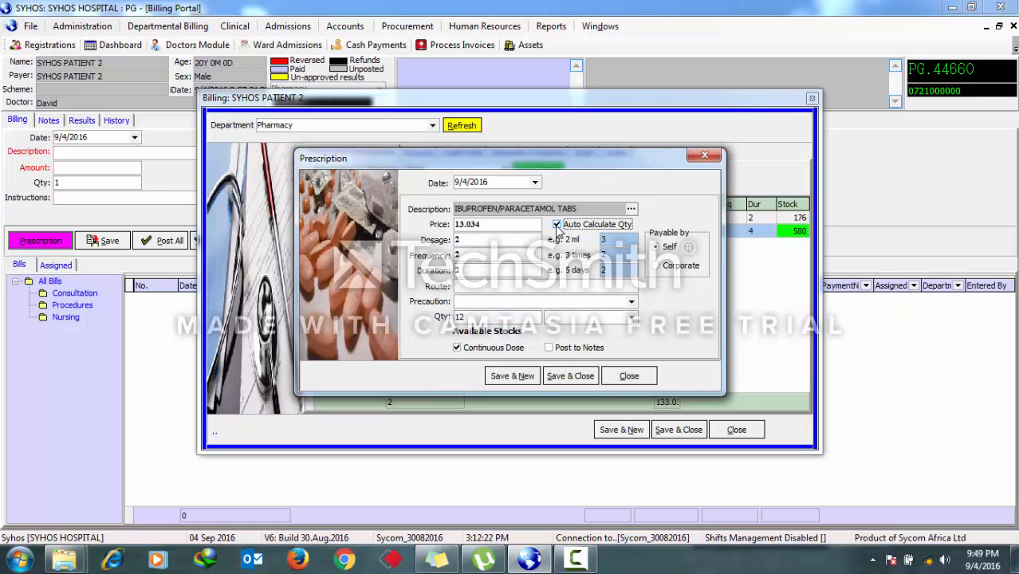
click(582, 376)
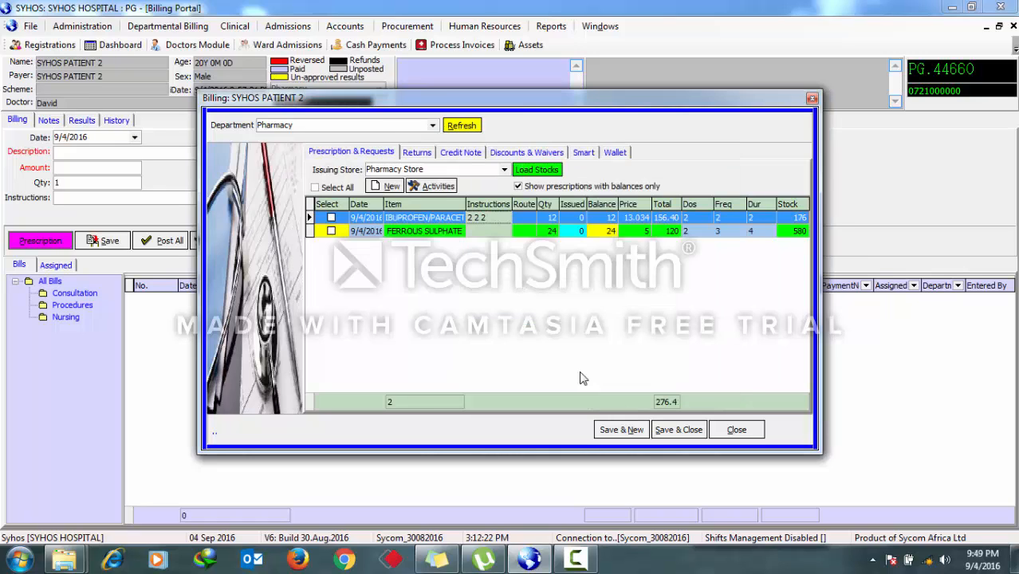
- Change the Ibuprofen/Paracetamol prescription price to 15 and save it
click(316, 187)
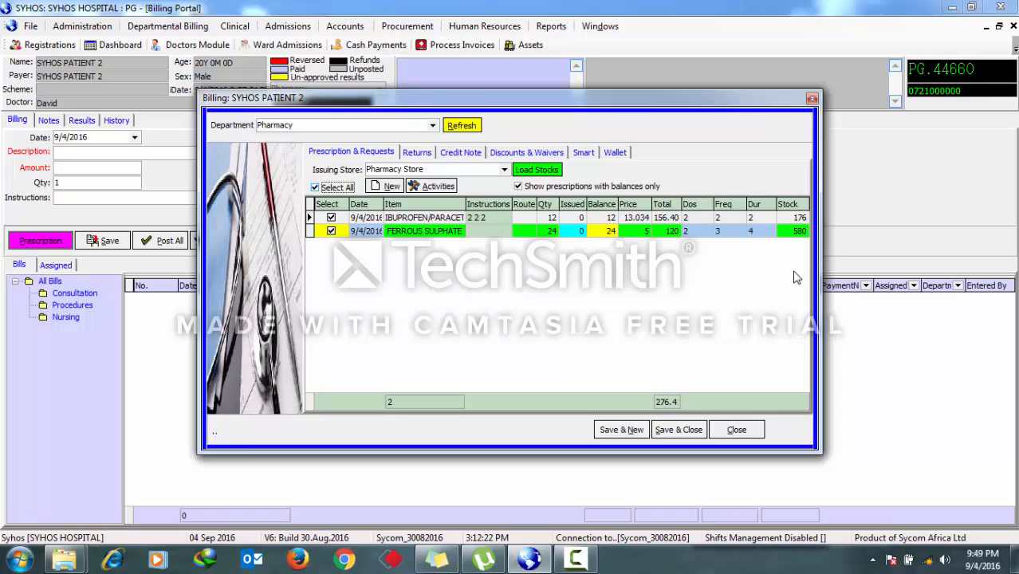
double_click(635, 222)
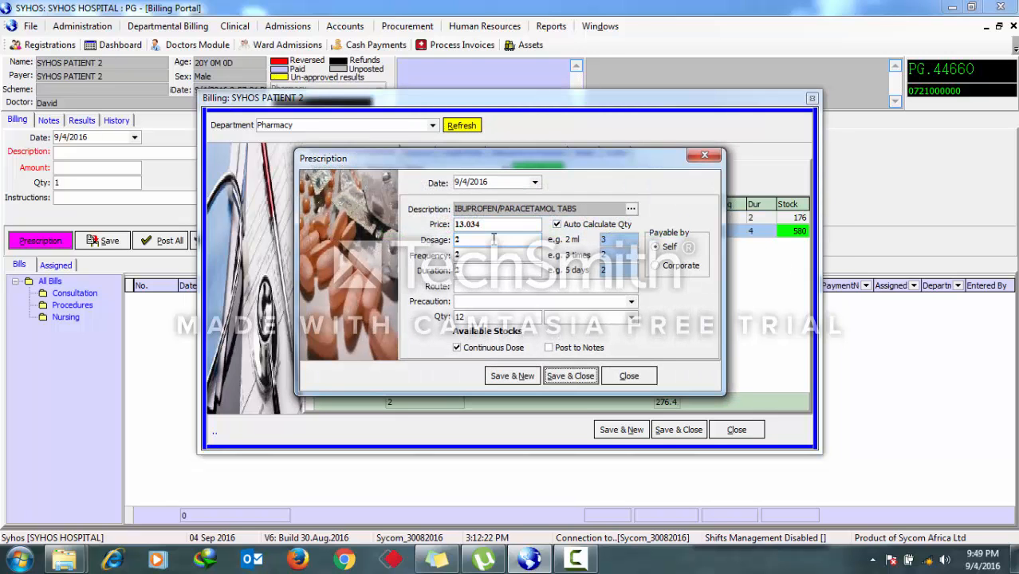
drag(492, 224, 404, 226)
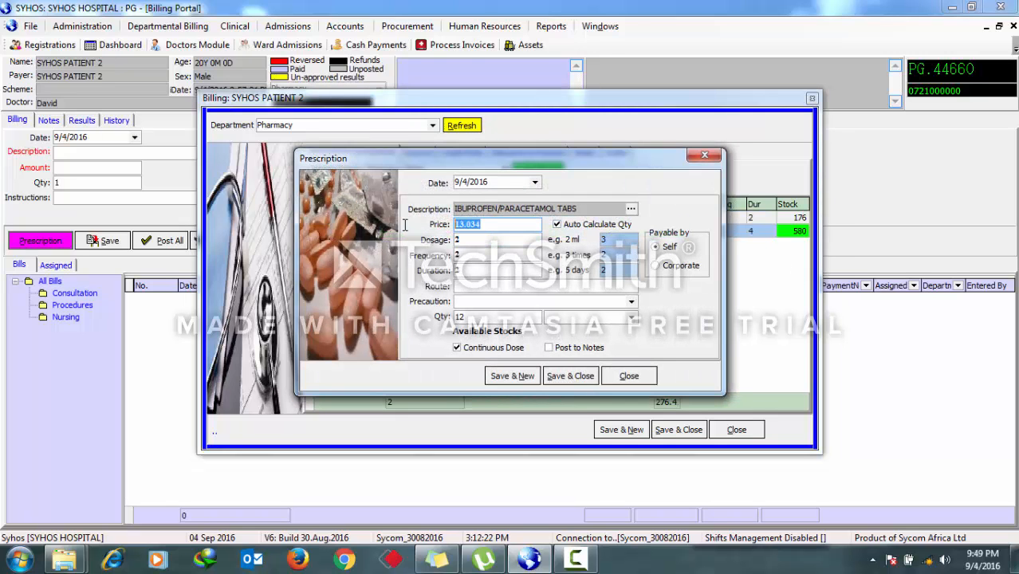
click(501, 227)
drag(501, 227, 386, 228)
text(15)
click(584, 377)
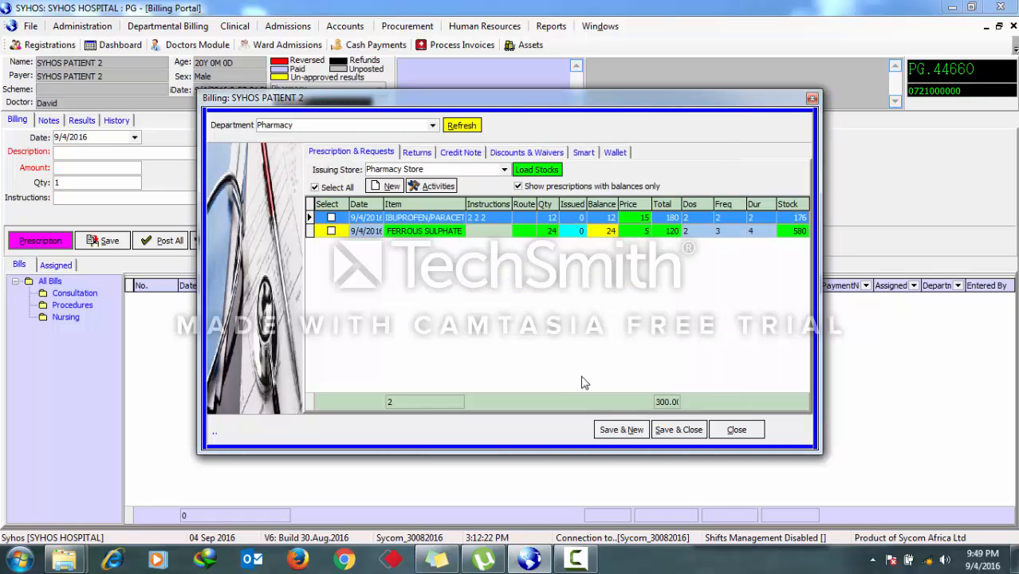
- Save and close the prescriptions onto the patient's bill
click(318, 188)
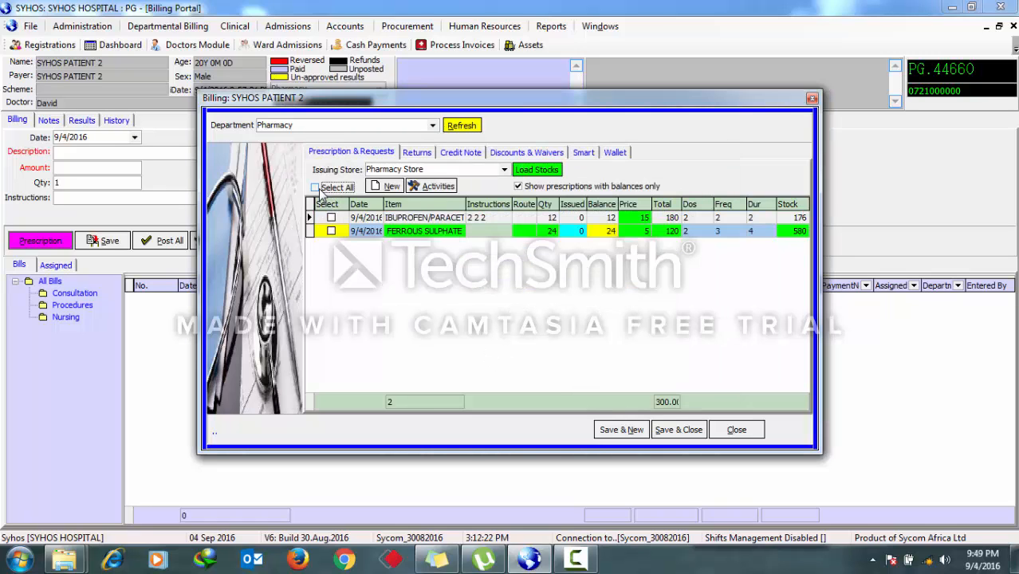
click(671, 436)
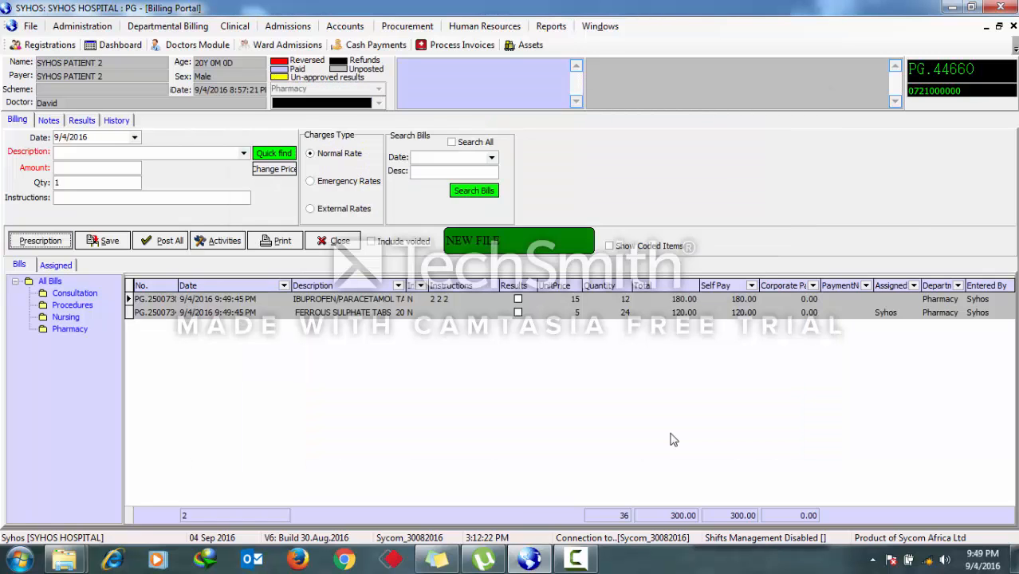
- Post all the patient's pharmacy bills, dismissing the alert and confirmation
click(167, 245)
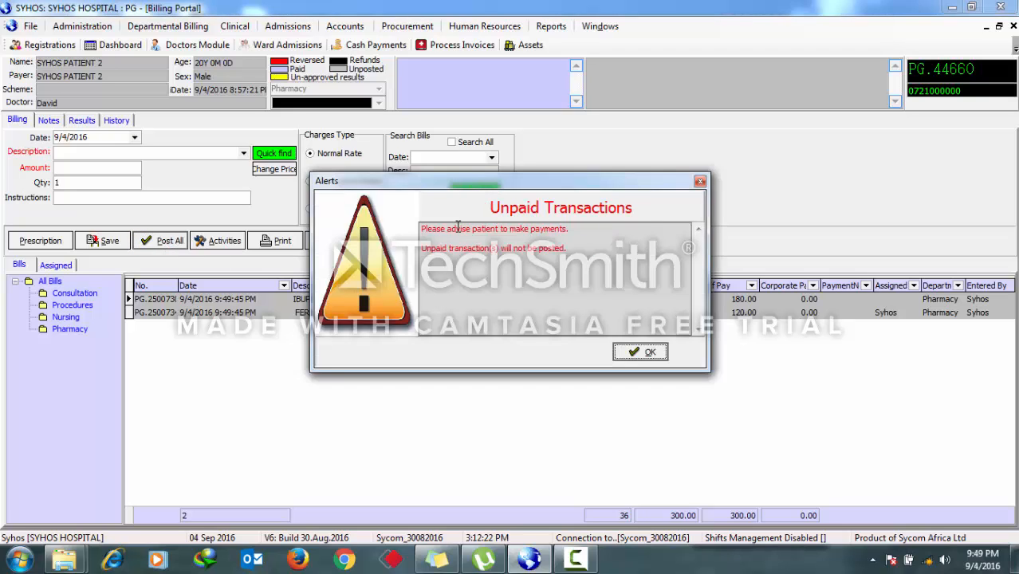
drag(572, 231, 423, 221)
click(499, 240)
click(643, 352)
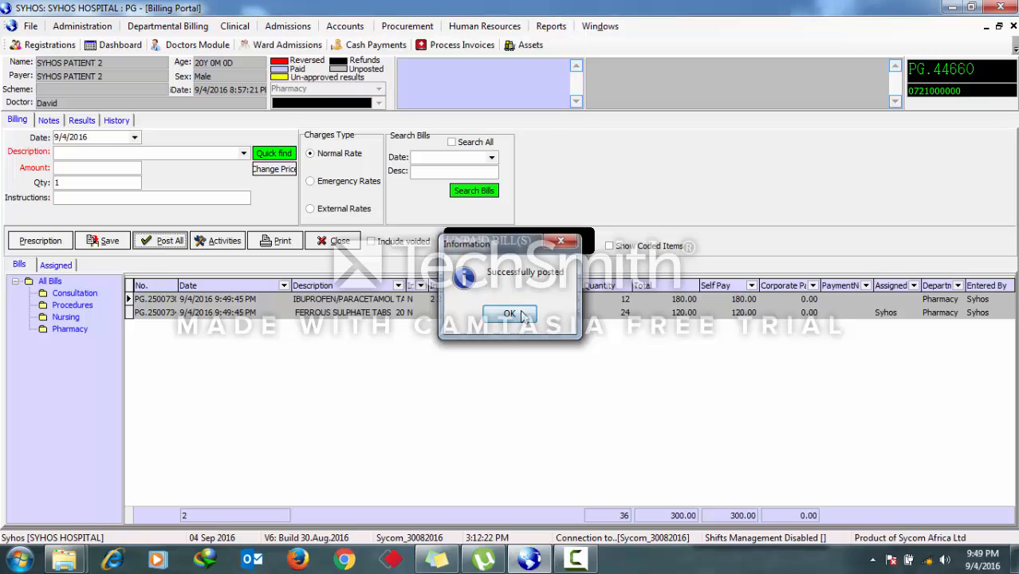
click(522, 314)
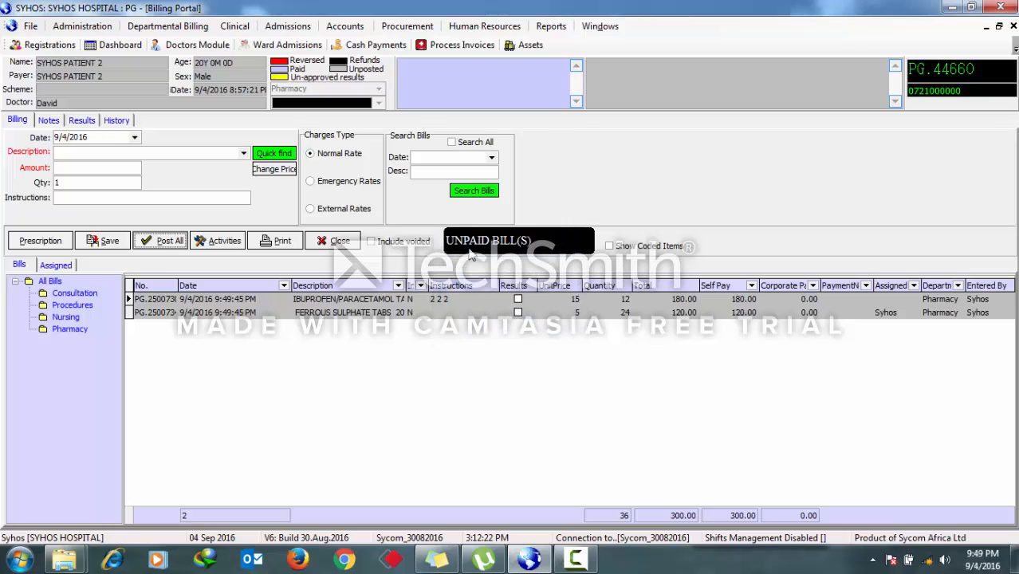
- Open Cash Payments and load the patient's unprocessed bill
click(374, 45)
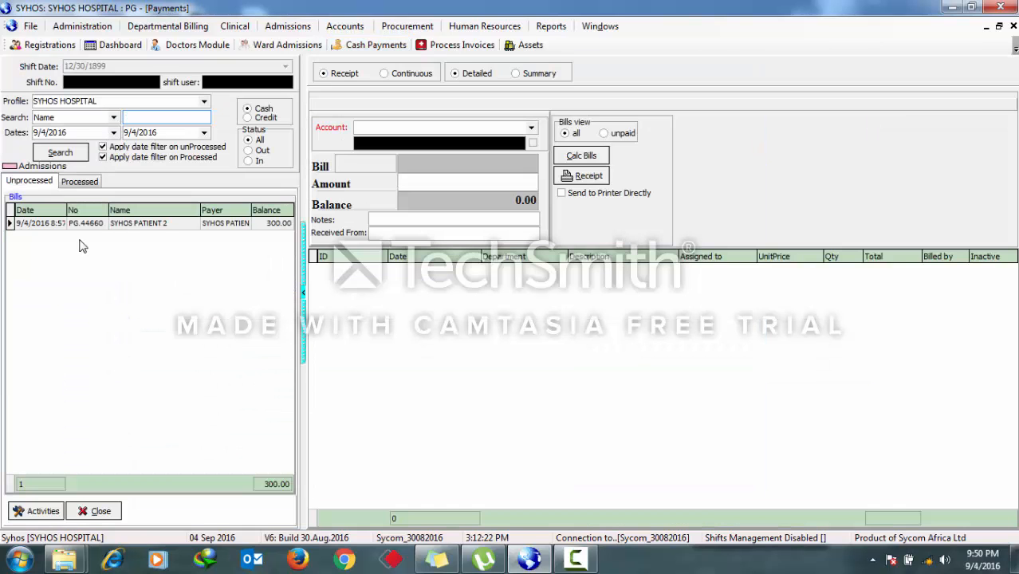
click(124, 224)
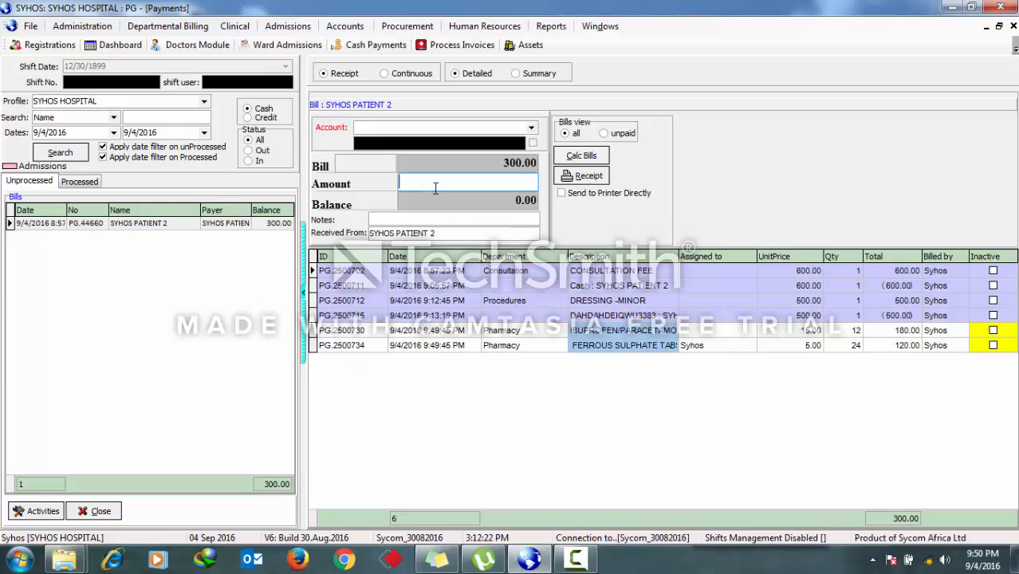
- Enter an amount of 300, choose the Cash account and try to issue a receipt
text(300)
click(522, 128)
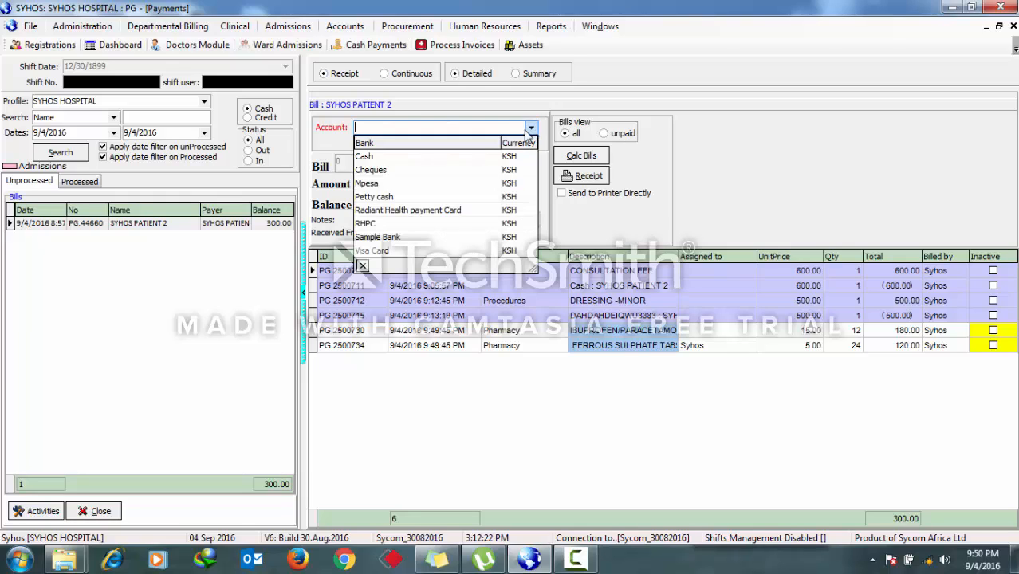
click(411, 158)
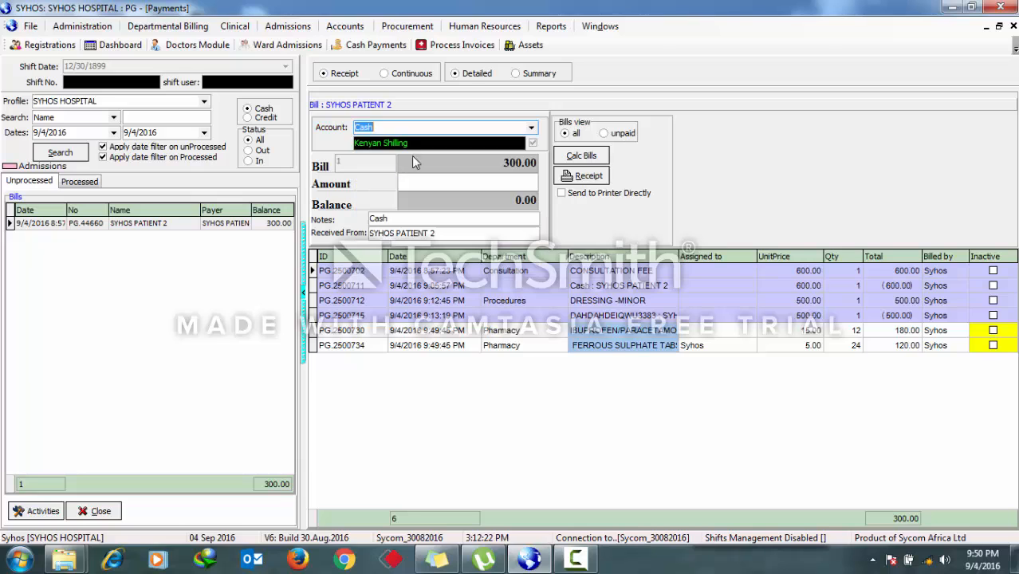
click(580, 175)
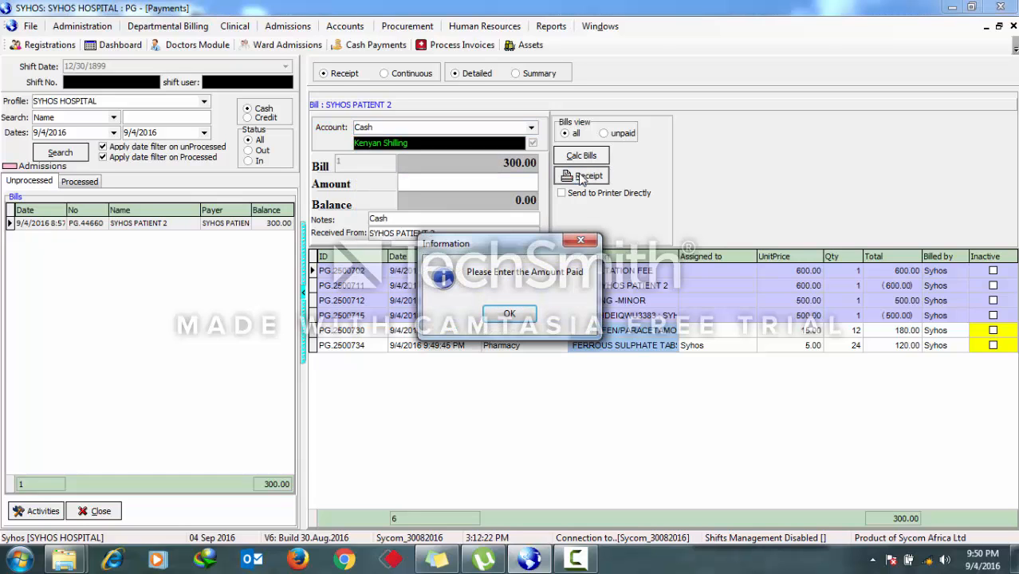
click(509, 313)
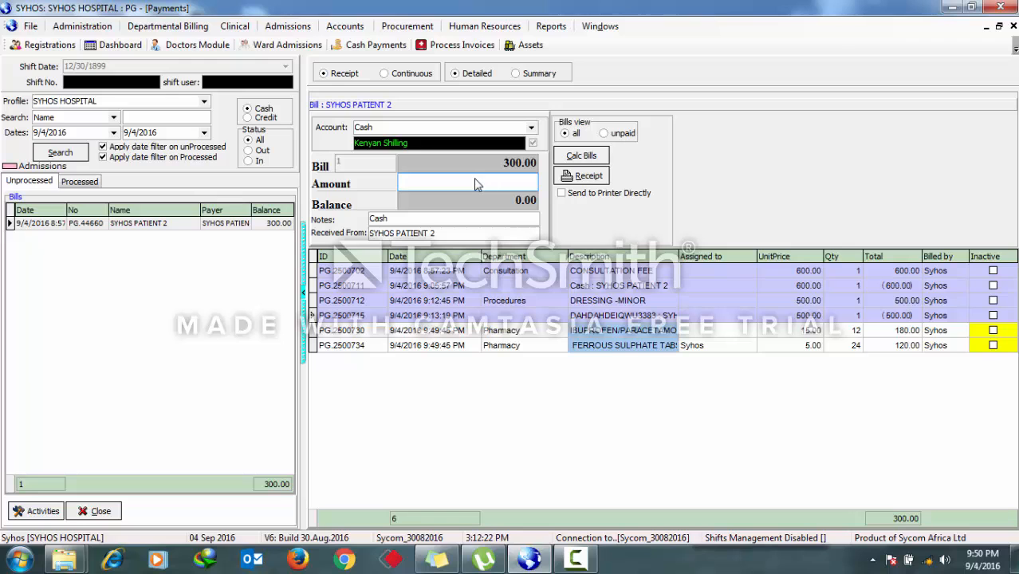
- Enter 300 as the amount paid, issue the receipt and close its print preview
text(300)
click(582, 175)
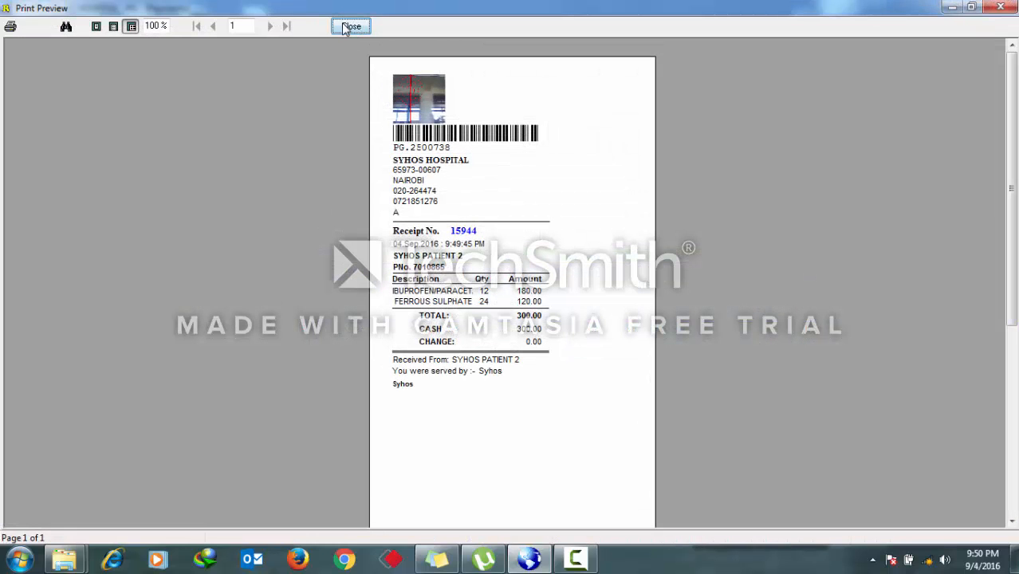
click(358, 30)
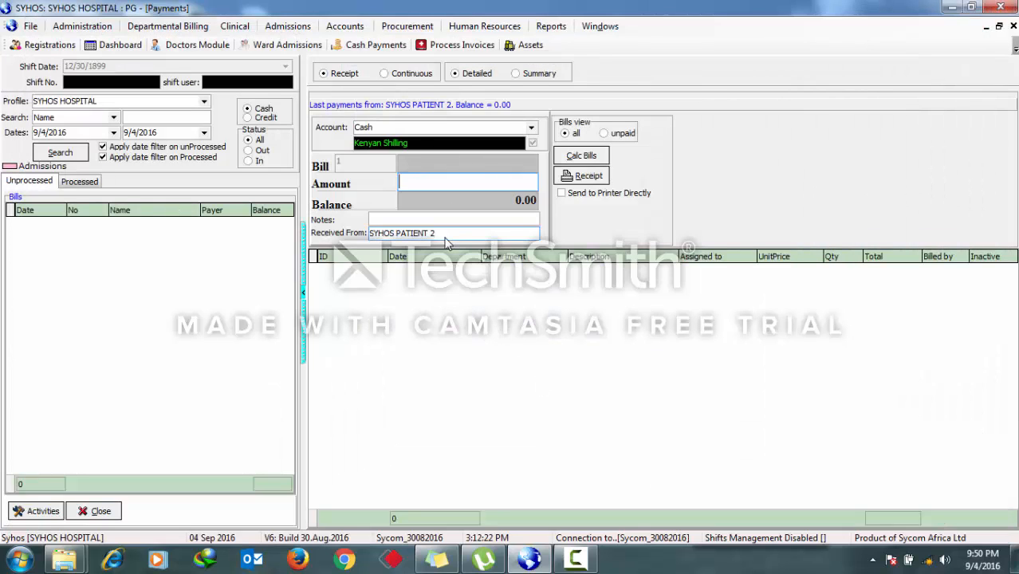
- Open the processed payments and preview the latest receipt
click(79, 181)
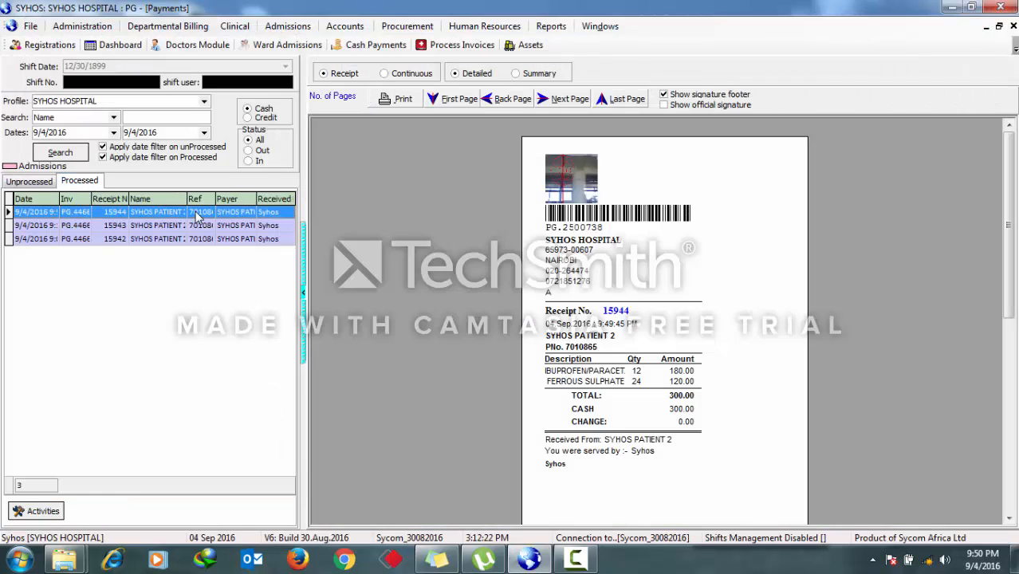
click(199, 214)
- Close the payments window and post all the patient's bills again
click(1012, 25)
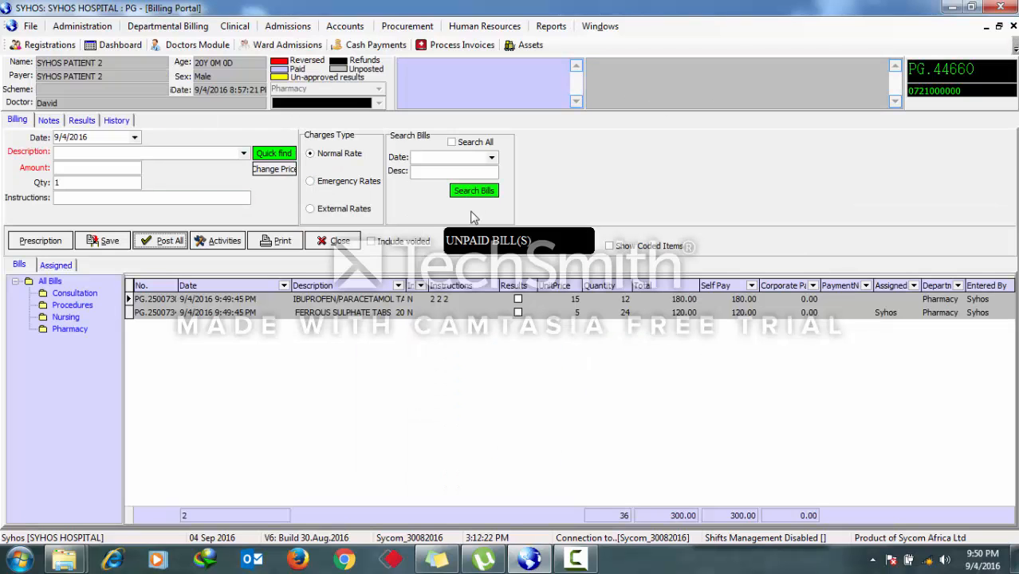
click(168, 242)
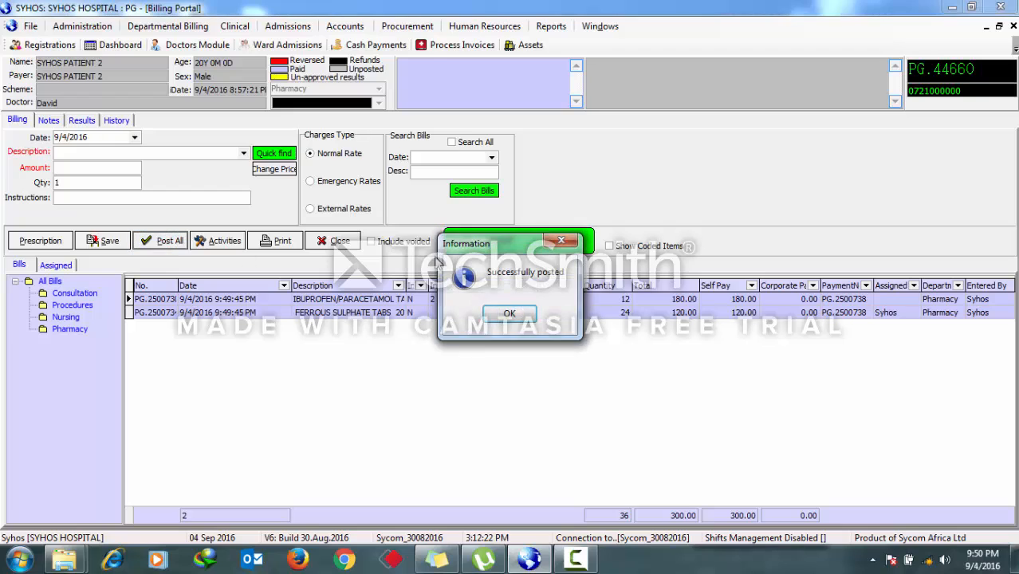
- Dismiss the posting message, then print the patient's prescription form from the activities menu and close its preview
click(510, 317)
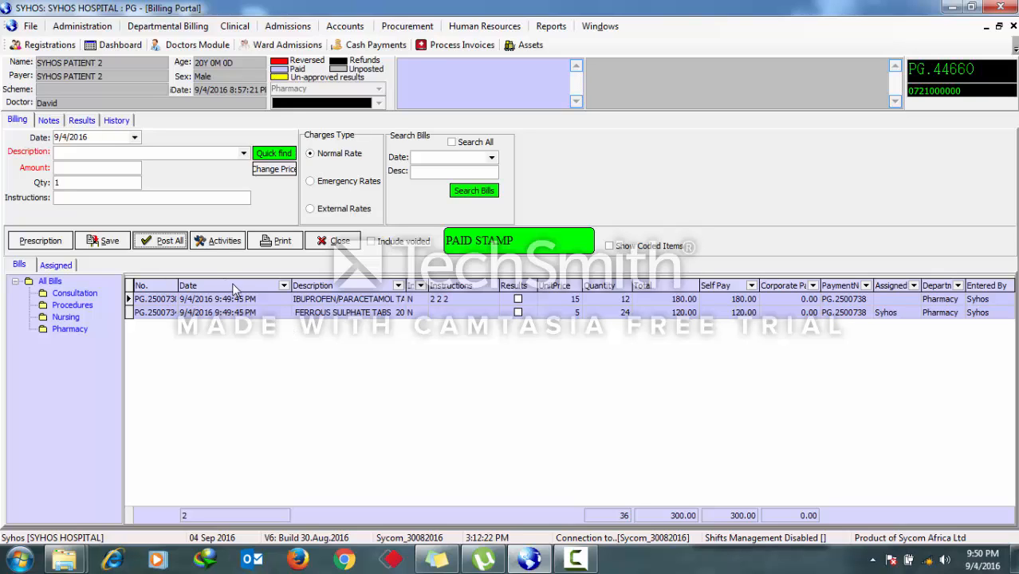
click(212, 245)
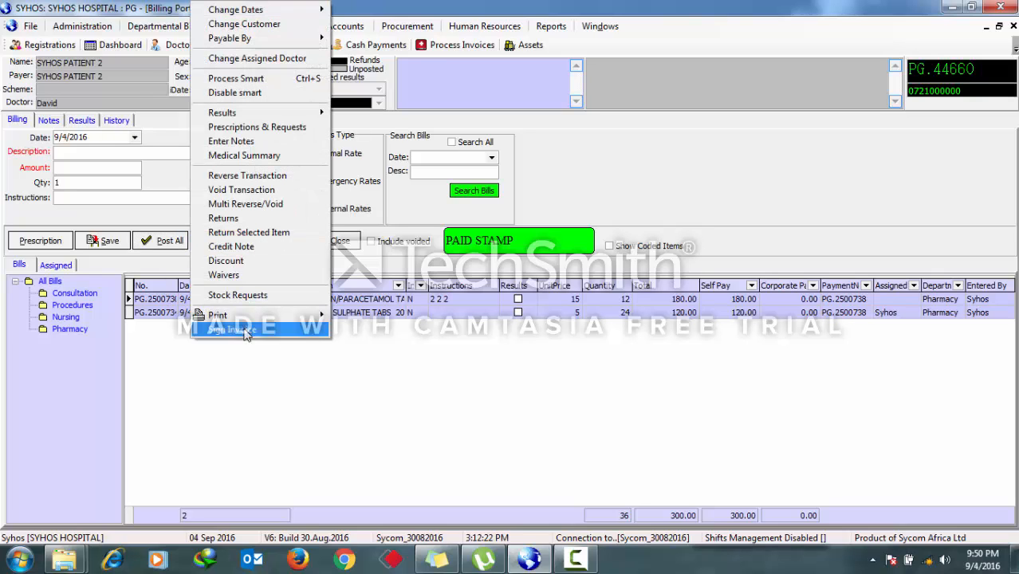
click(271, 443)
click(212, 241)
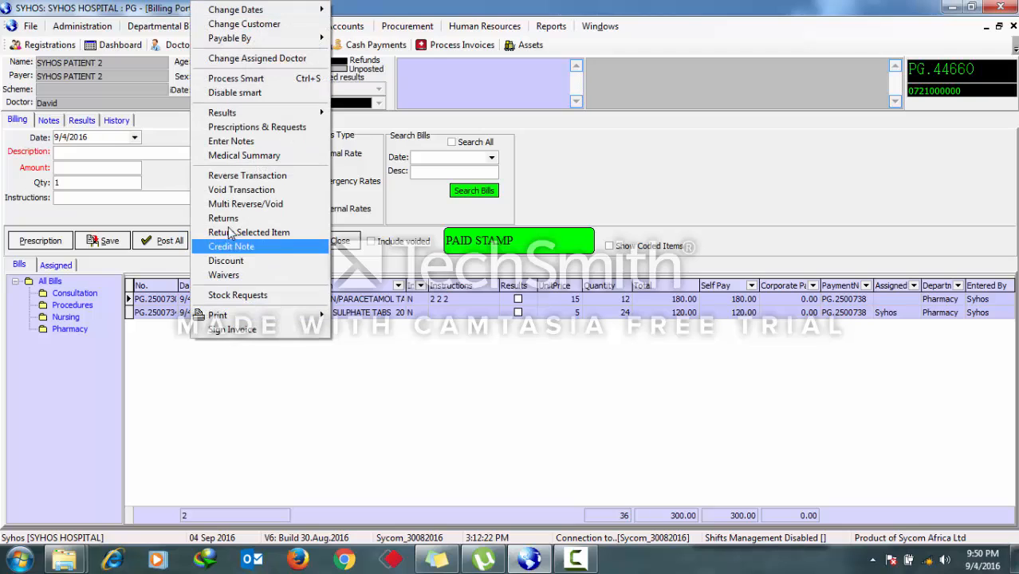
mouse_move(249, 315)
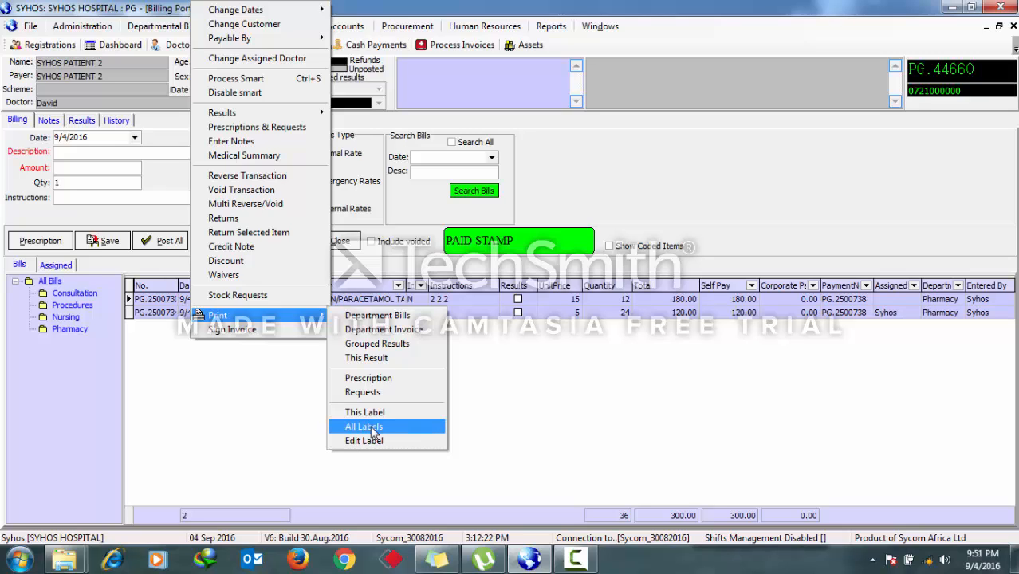
click(370, 379)
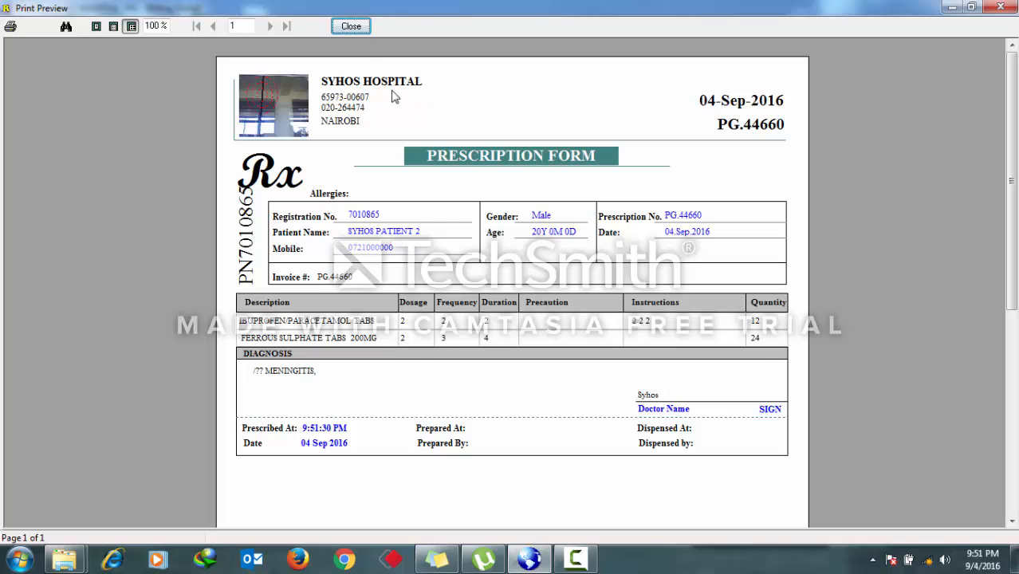
click(351, 26)
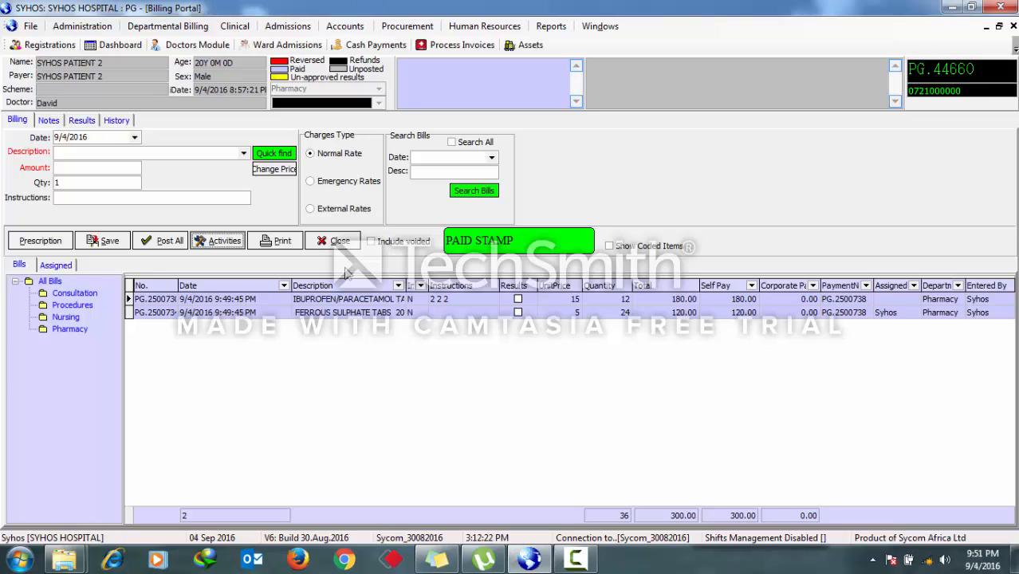
- Try to void the paid ferrous sulphate bill and acknowledge the message
right_click(345, 301)
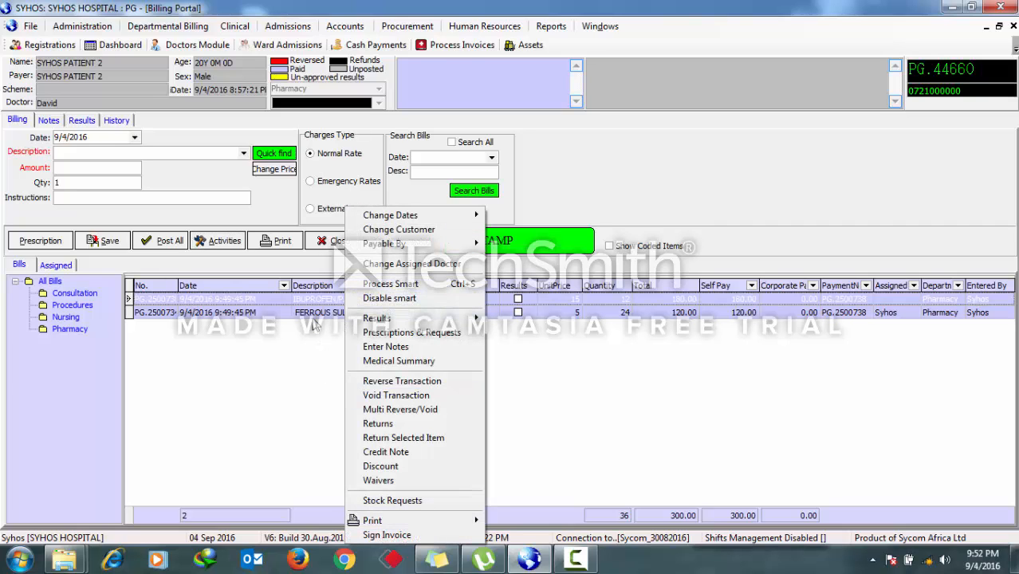
click(314, 316)
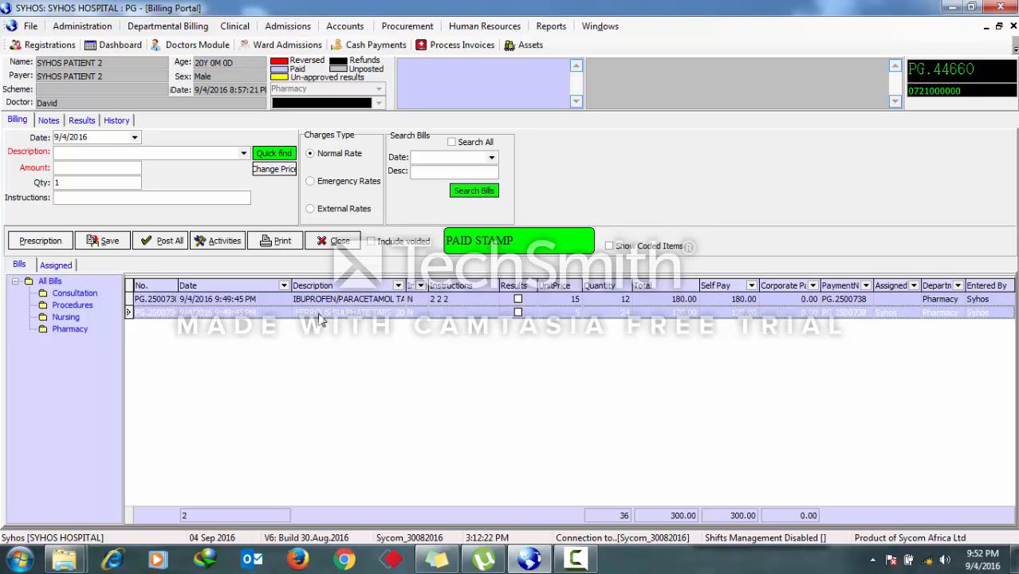
right_click(319, 319)
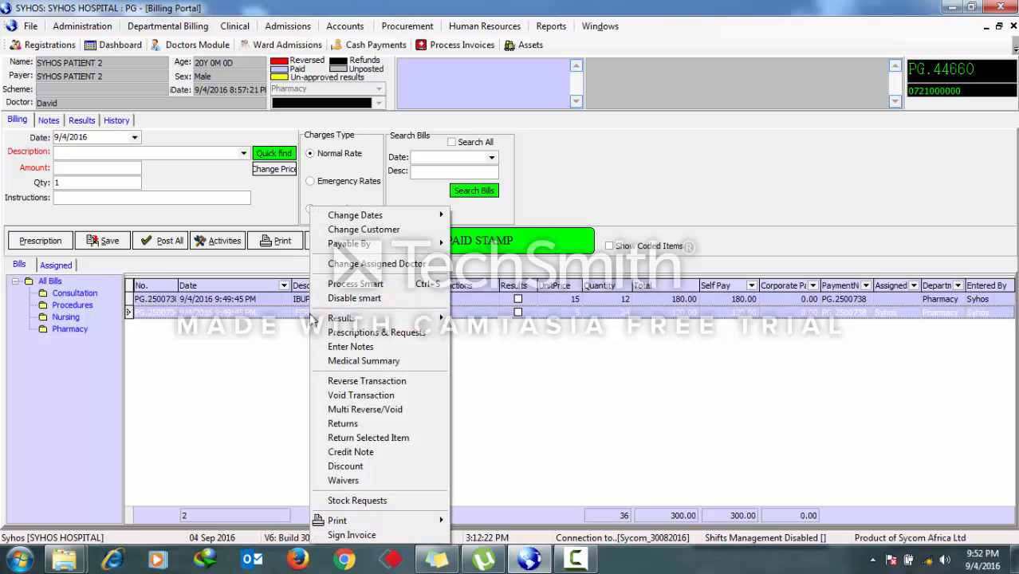
right_click(299, 318)
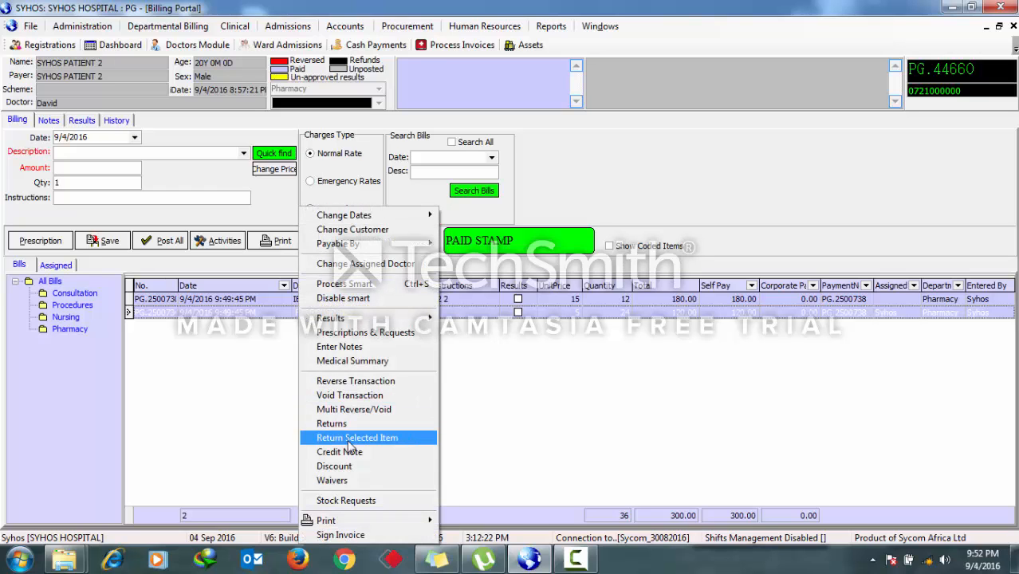
click(349, 396)
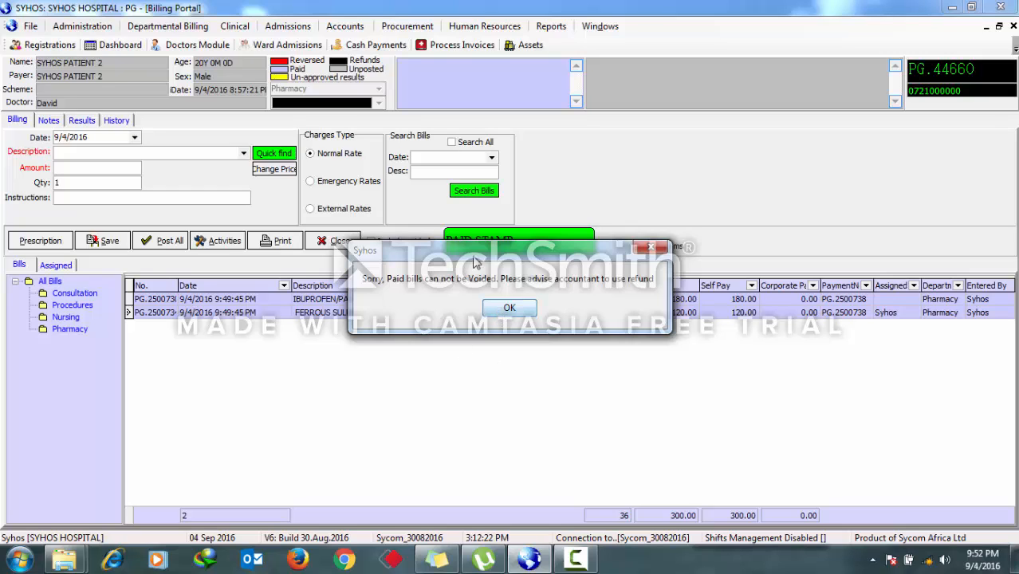
click(510, 310)
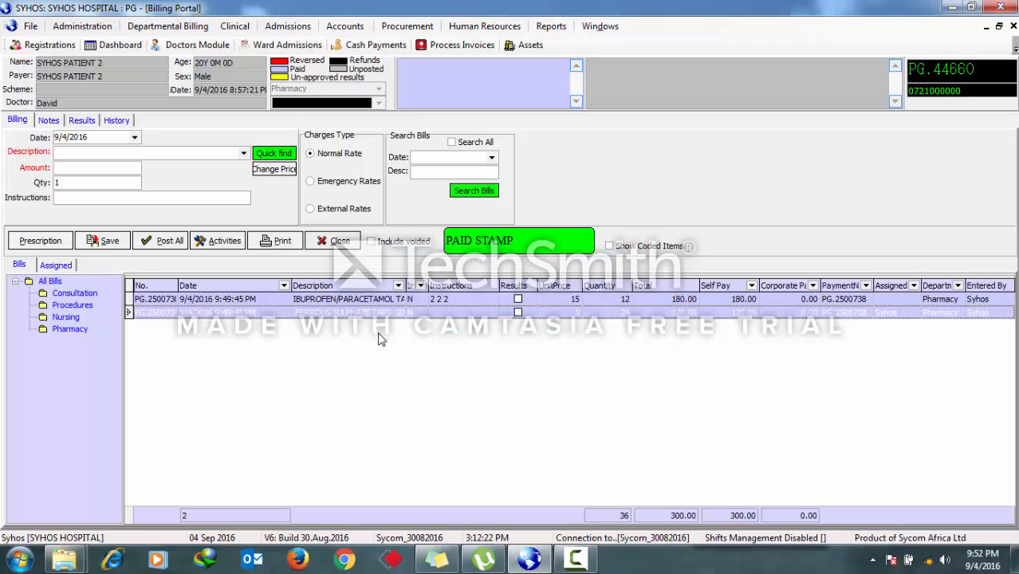
- Open the Pharmacy department queue and open the billing portal of the Jubilee Insurance patient
right_click(340, 311)
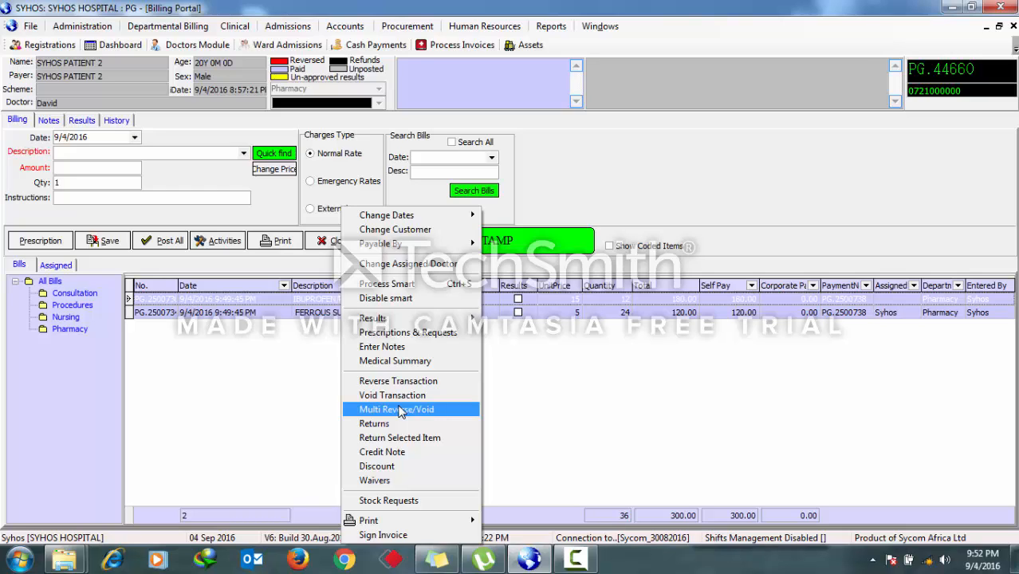
click(613, 357)
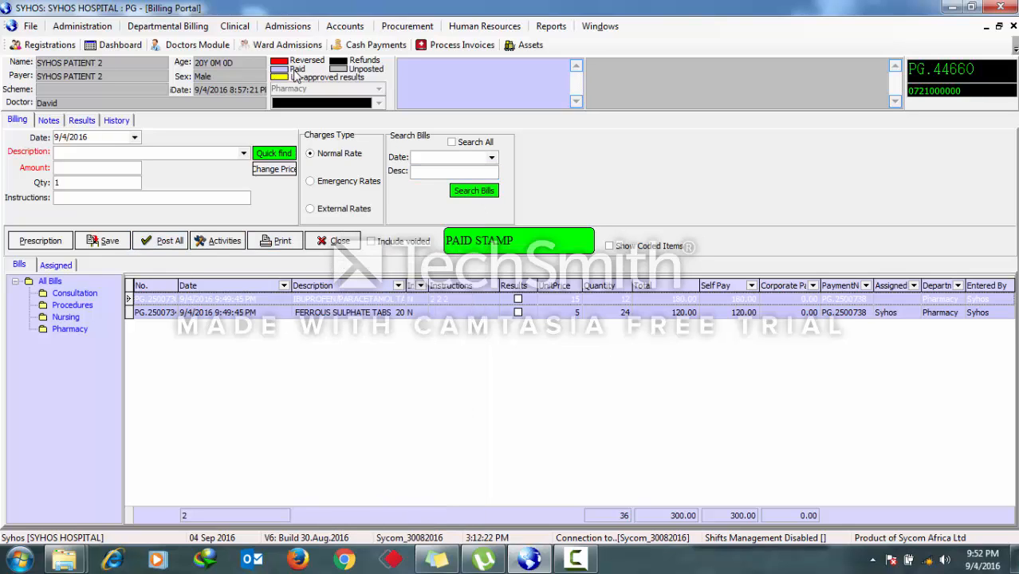
click(192, 26)
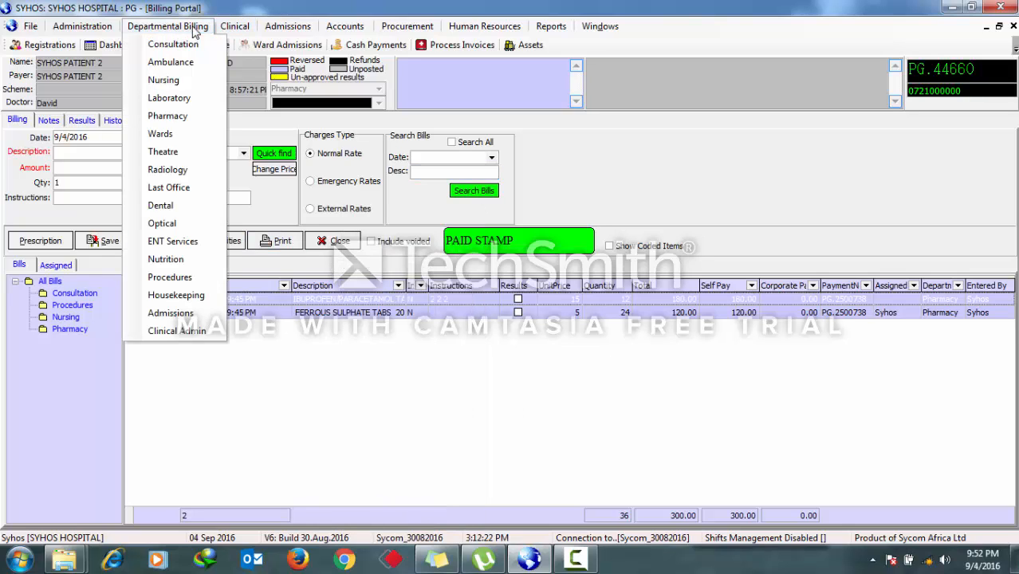
click(169, 115)
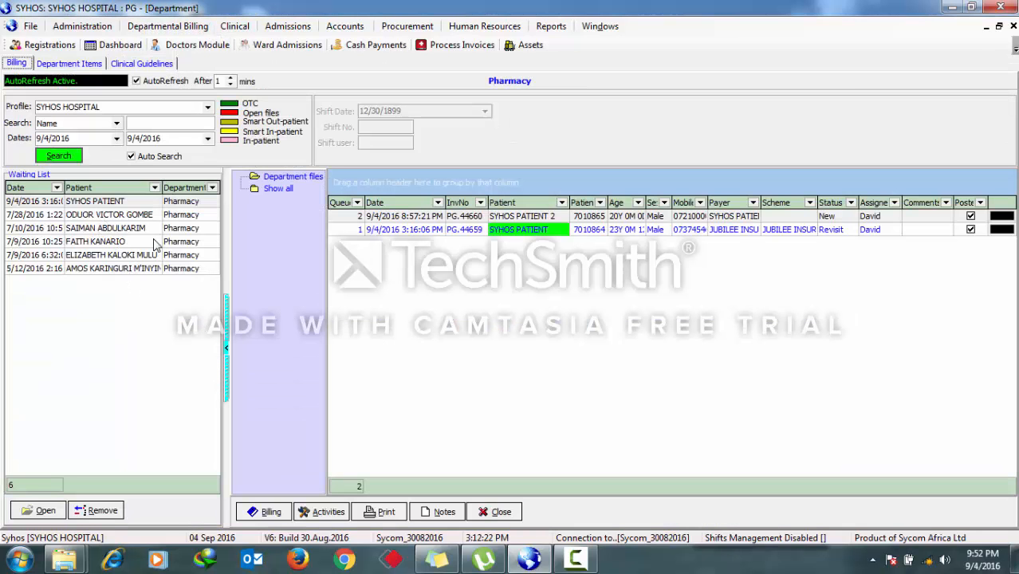
click(519, 217)
double_click(519, 218)
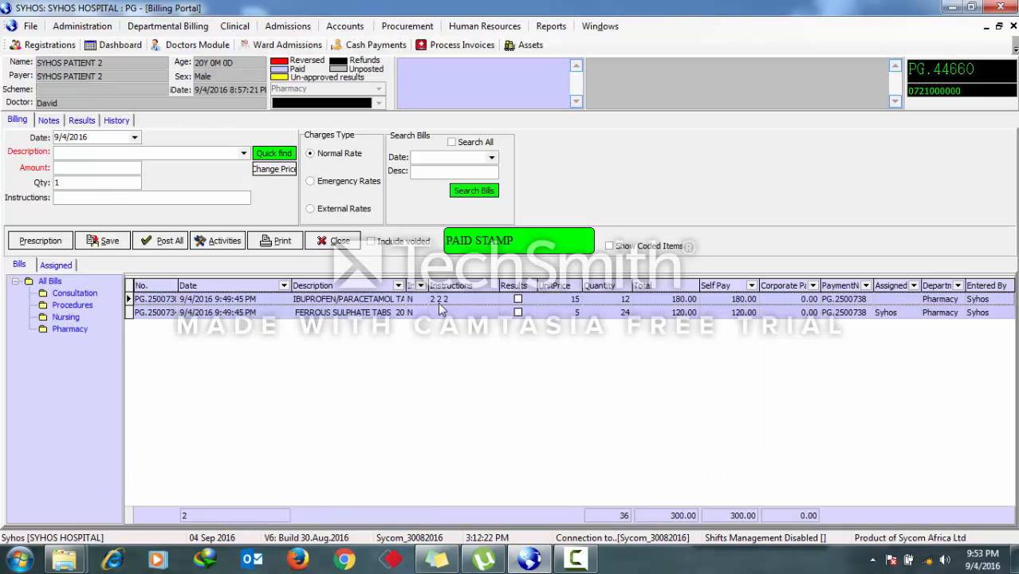
click(1013, 25)
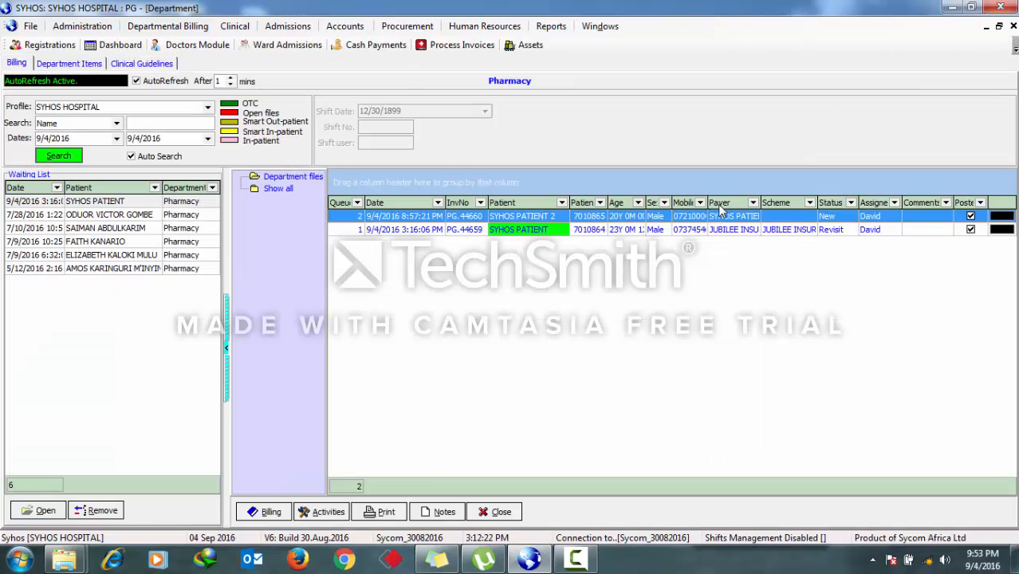
double_click(513, 231)
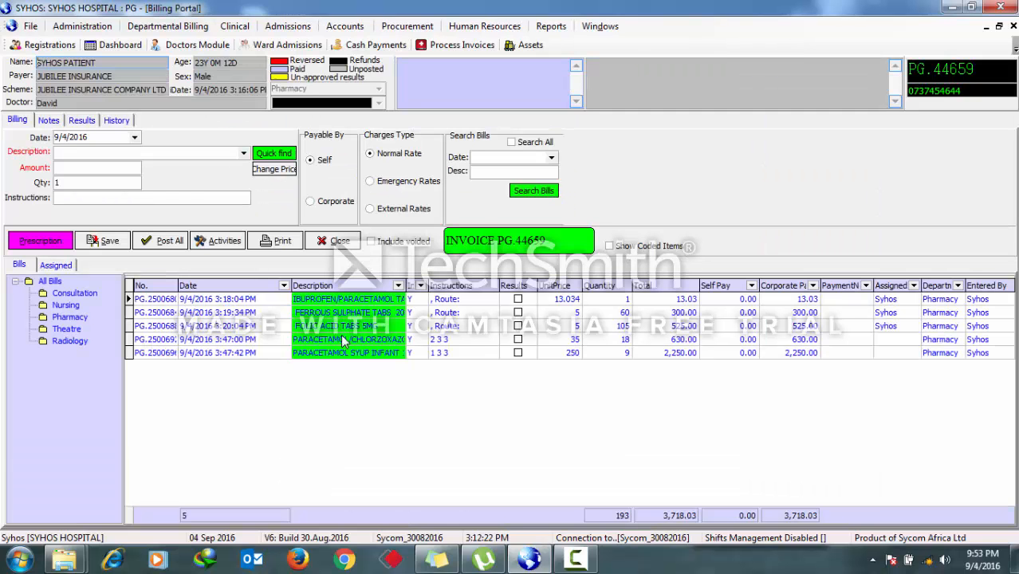
- Void the 630.00 paracetamol bill, authorising as admin with the account password and giving the reason wrong drugs
click(343, 341)
right_click(343, 341)
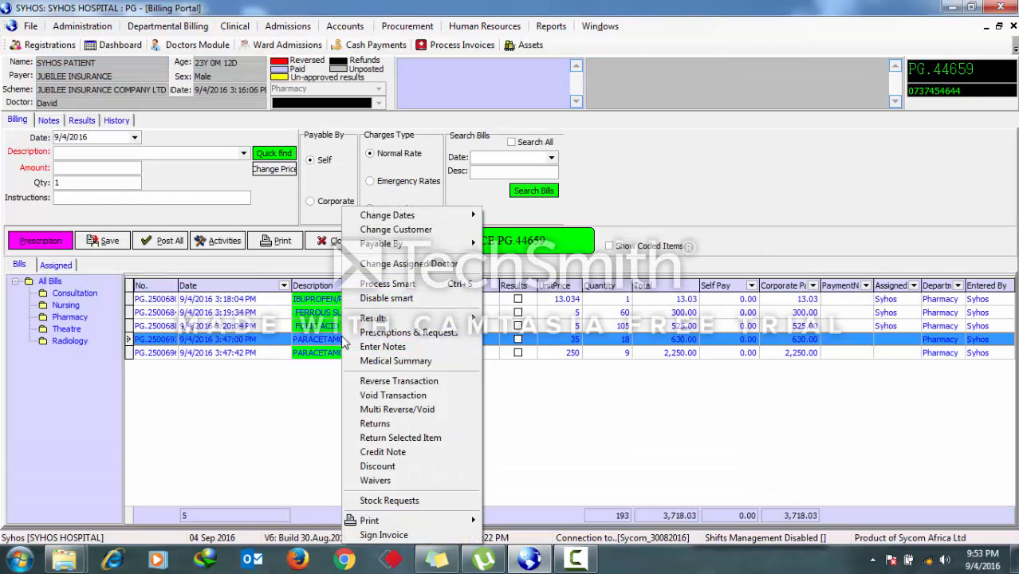
click(388, 396)
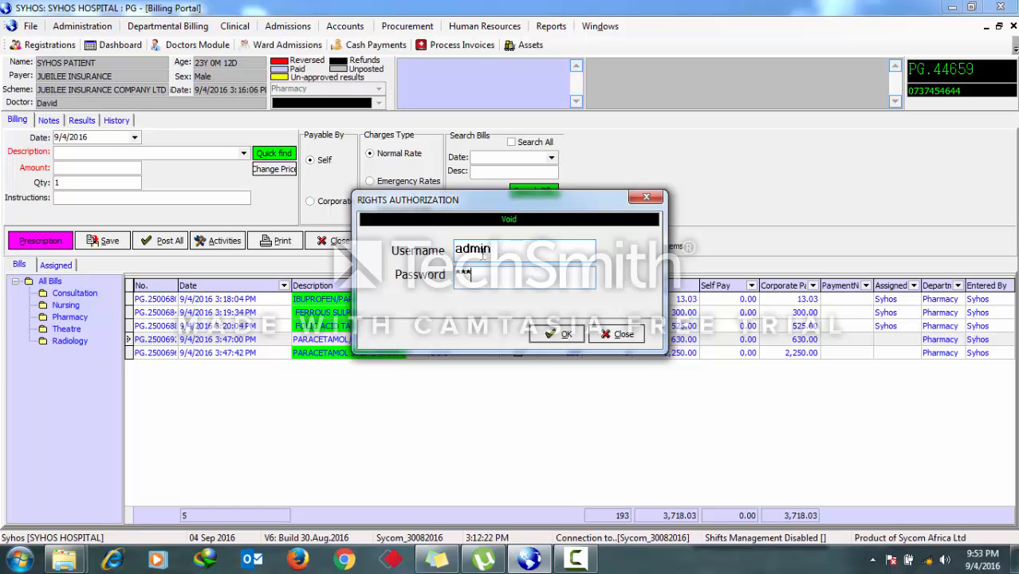
key(Return)
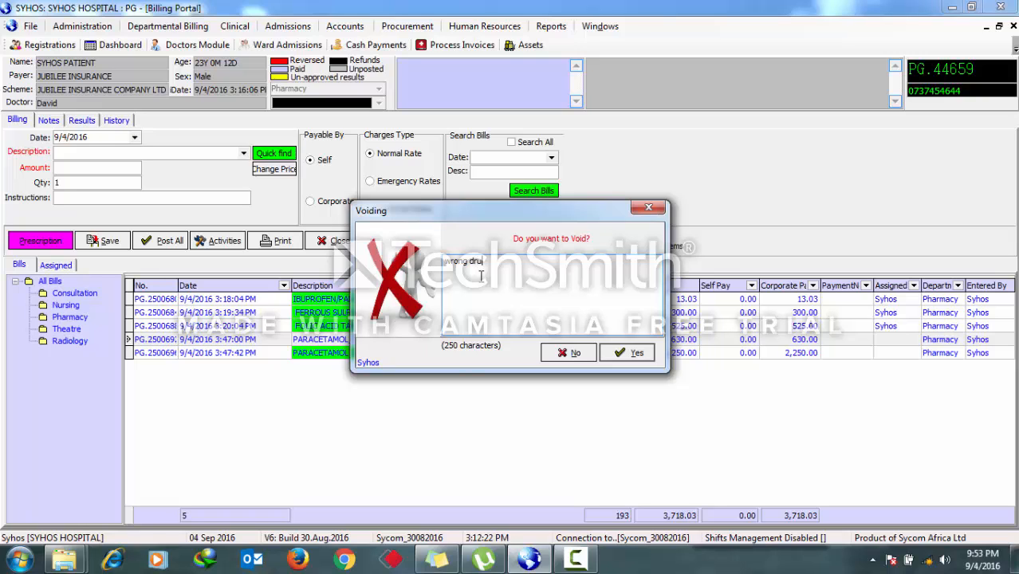
click(621, 353)
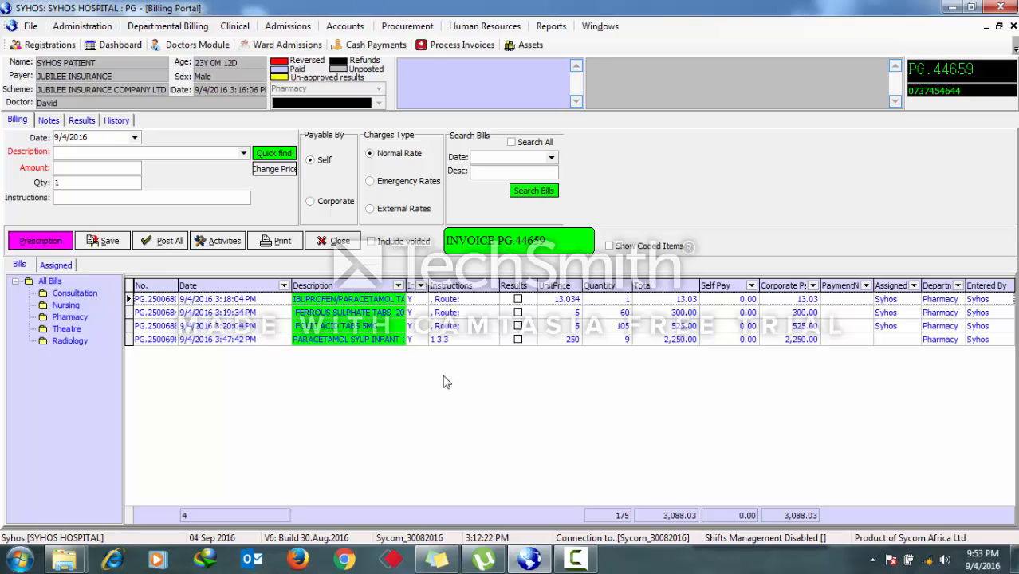
- Open the pharmacy prescriptions, select the ibuprofen/paracetamol prescription and view its details without changes
click(48, 246)
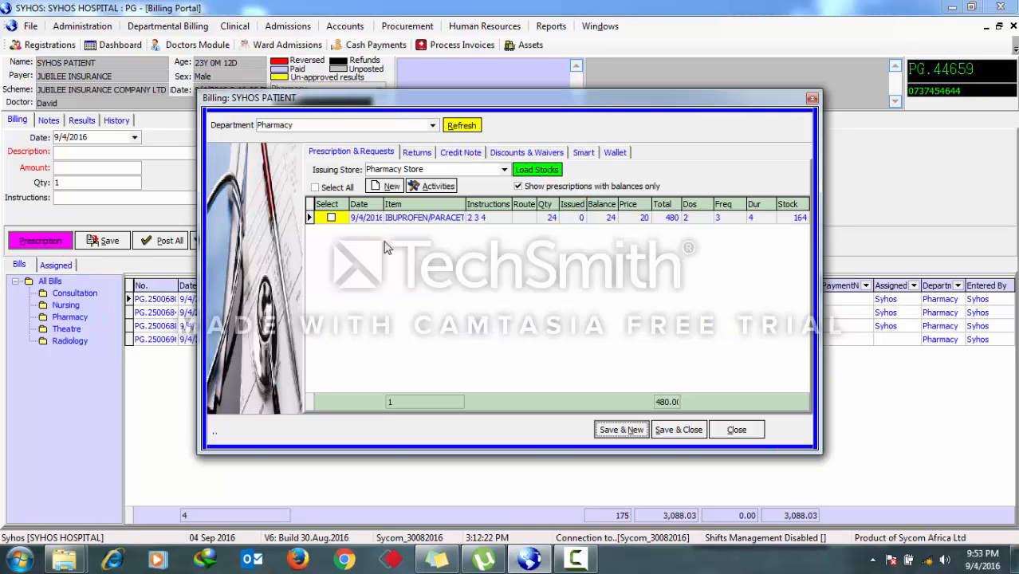
click(331, 217)
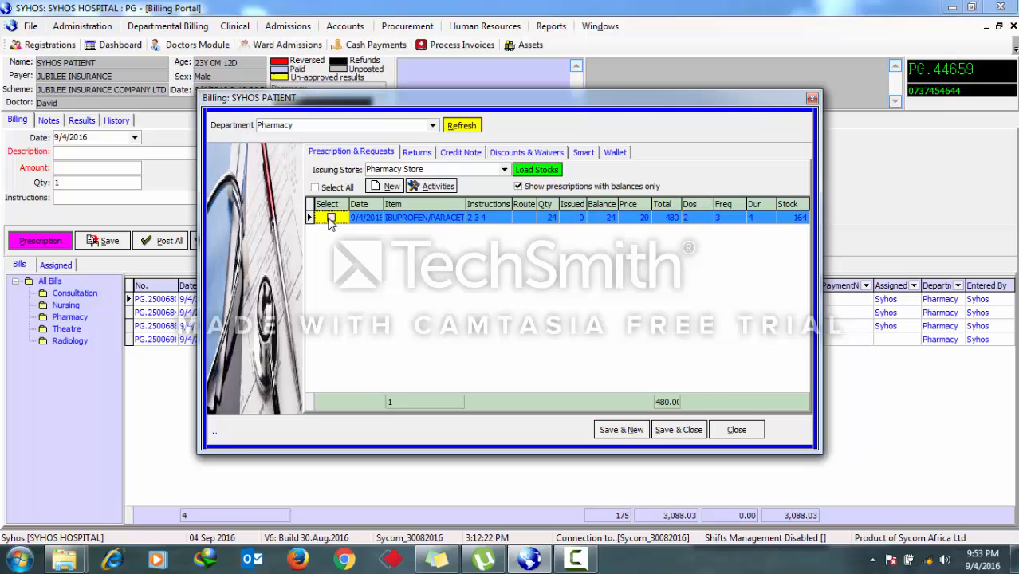
double_click(486, 215)
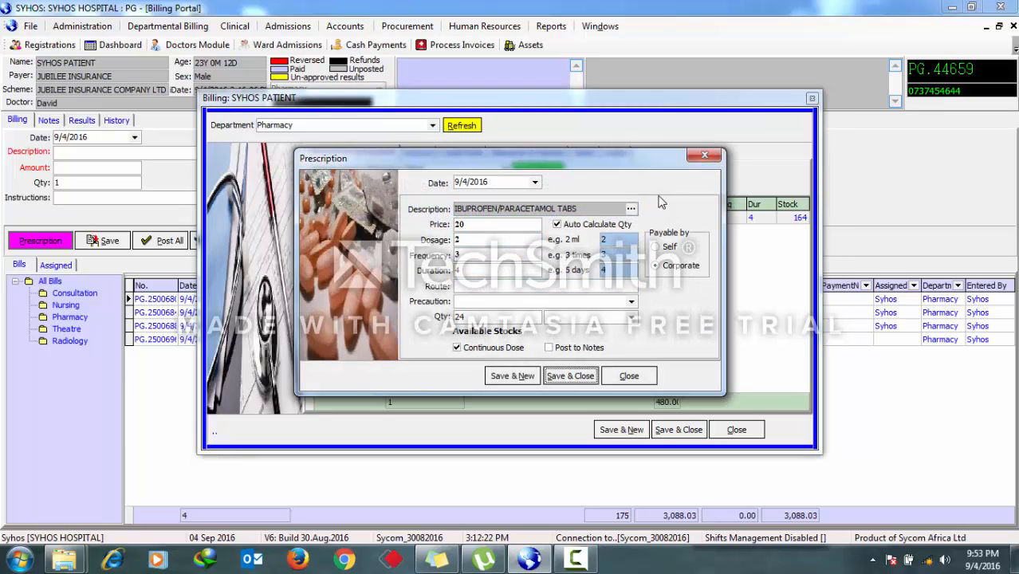
click(704, 155)
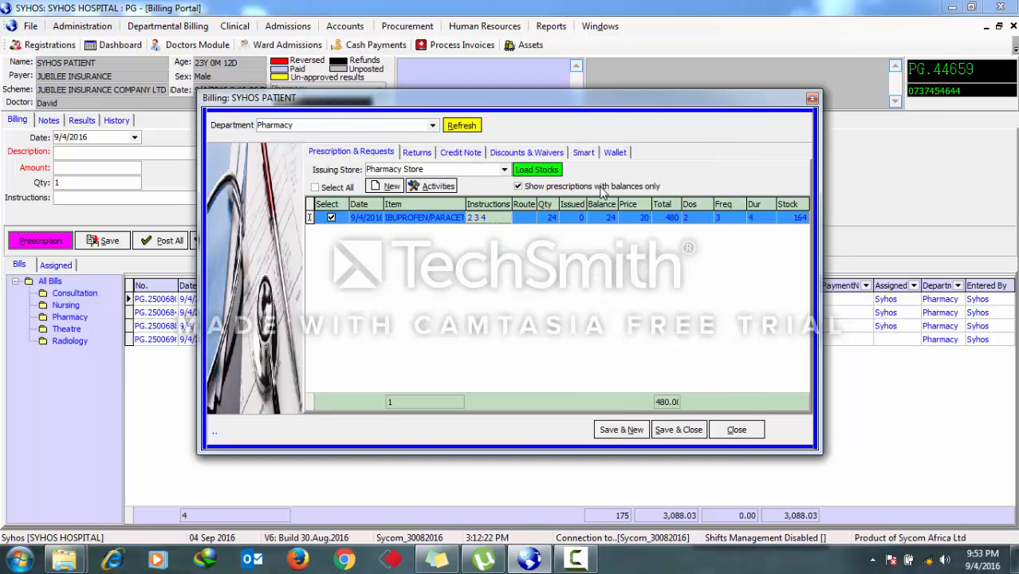
- Start a new medication prescription and pick Folic Acid Tabs 5MG from the item search with Pharmacy Store stocks shown
click(387, 185)
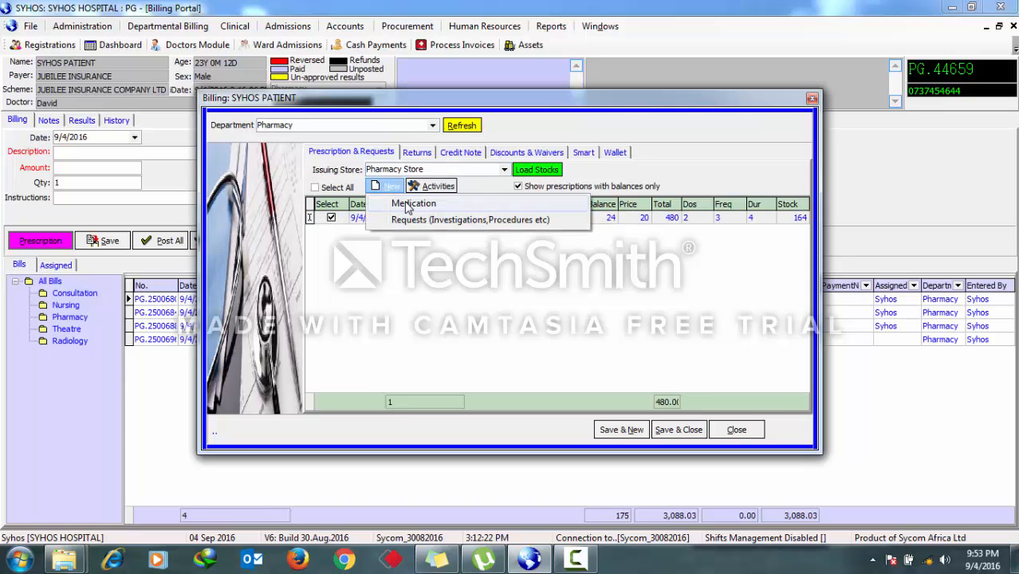
click(408, 204)
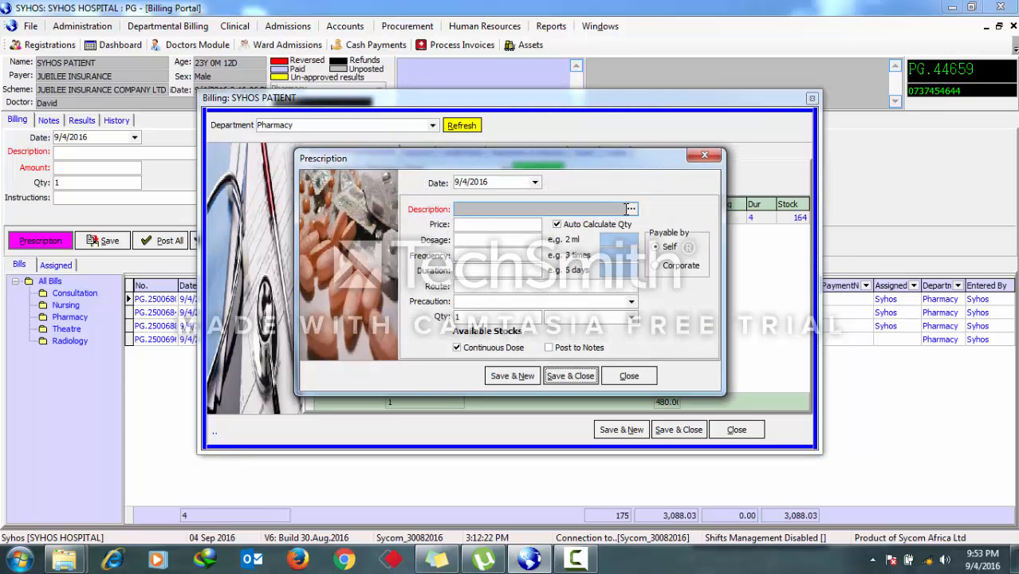
click(630, 208)
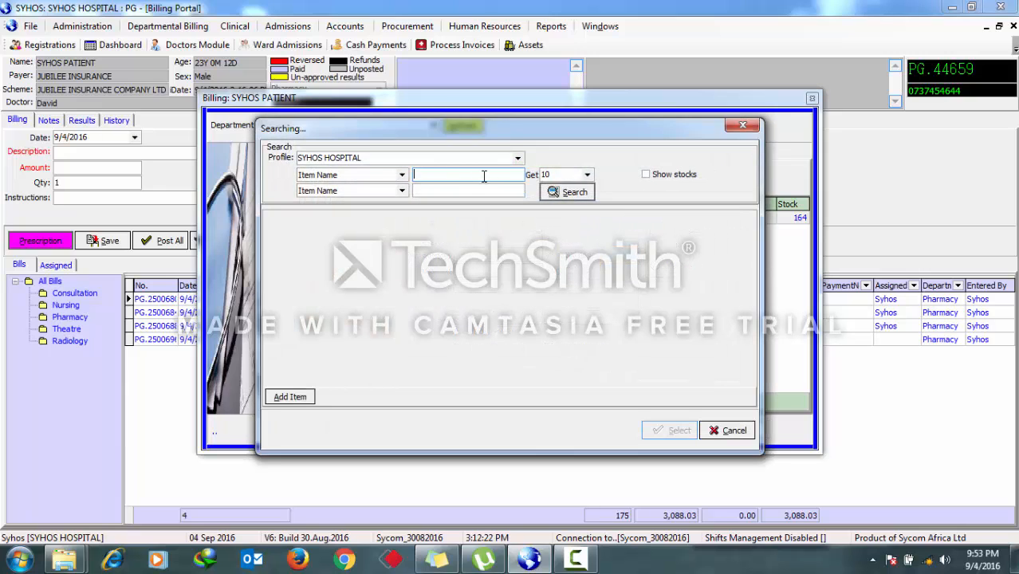
text(tabs)
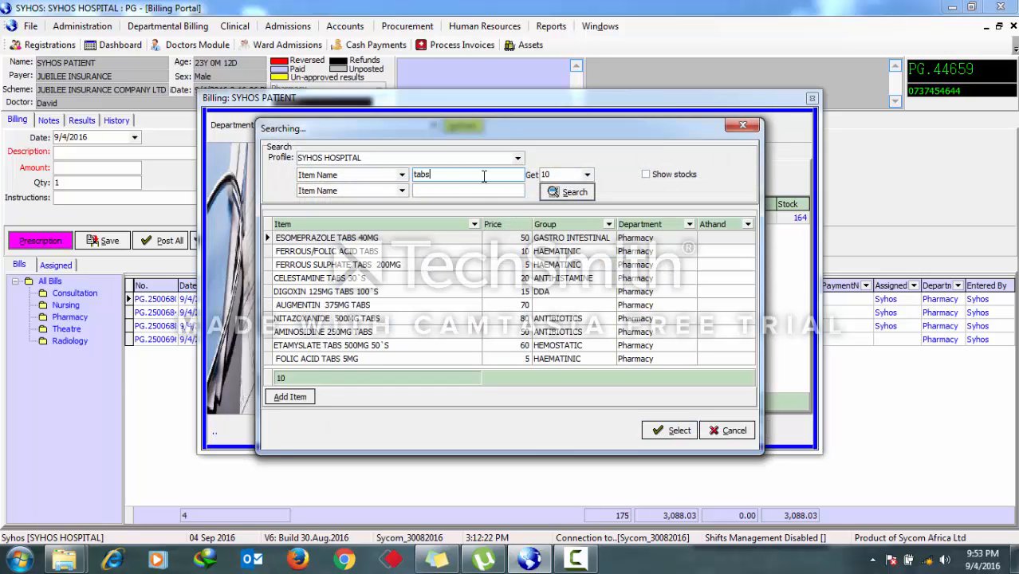
click(650, 180)
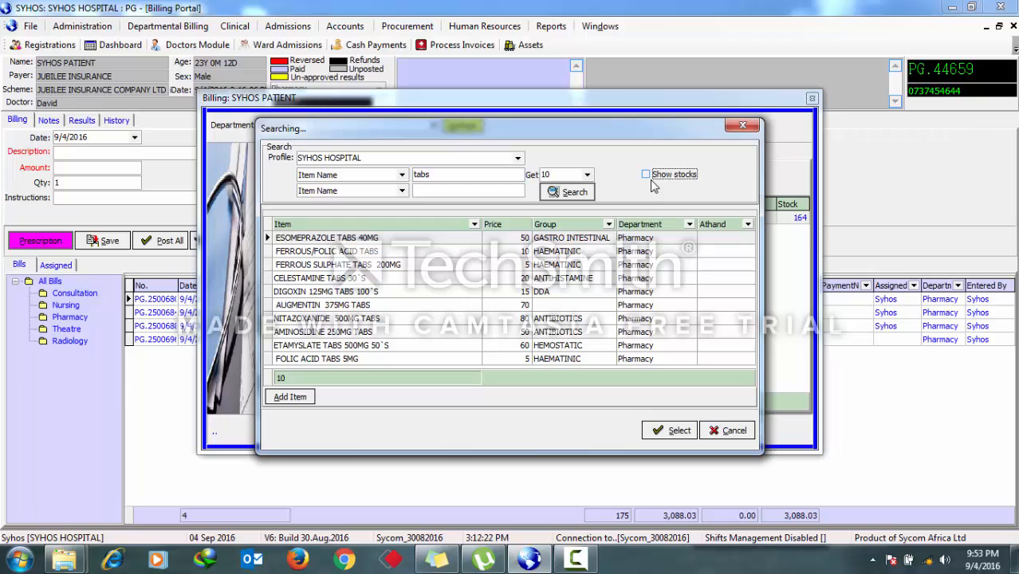
click(646, 174)
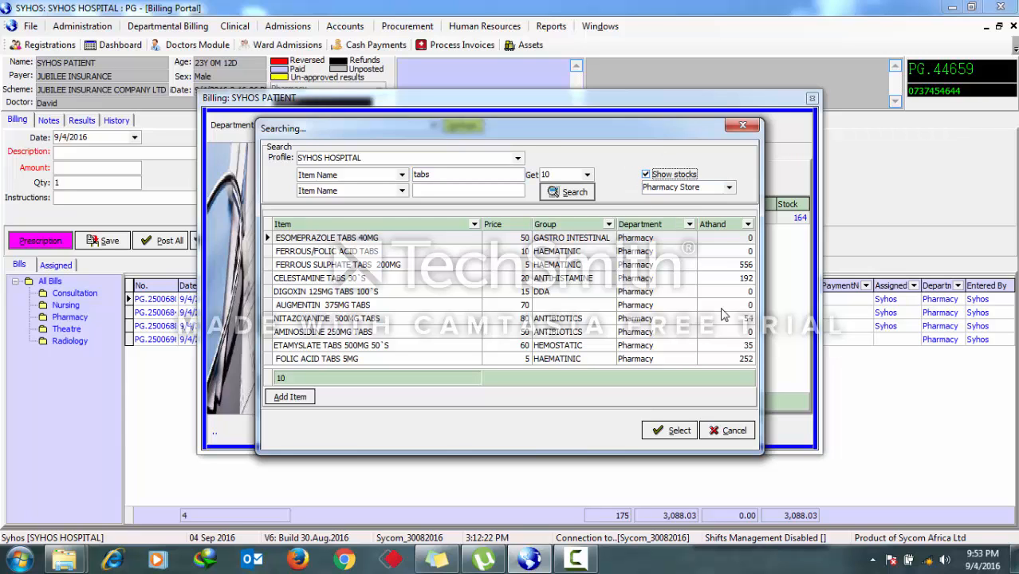
double_click(654, 363)
- Set the folic acid prescription's dosage, frequency and duration to 3 days, then save and close it
click(485, 229)
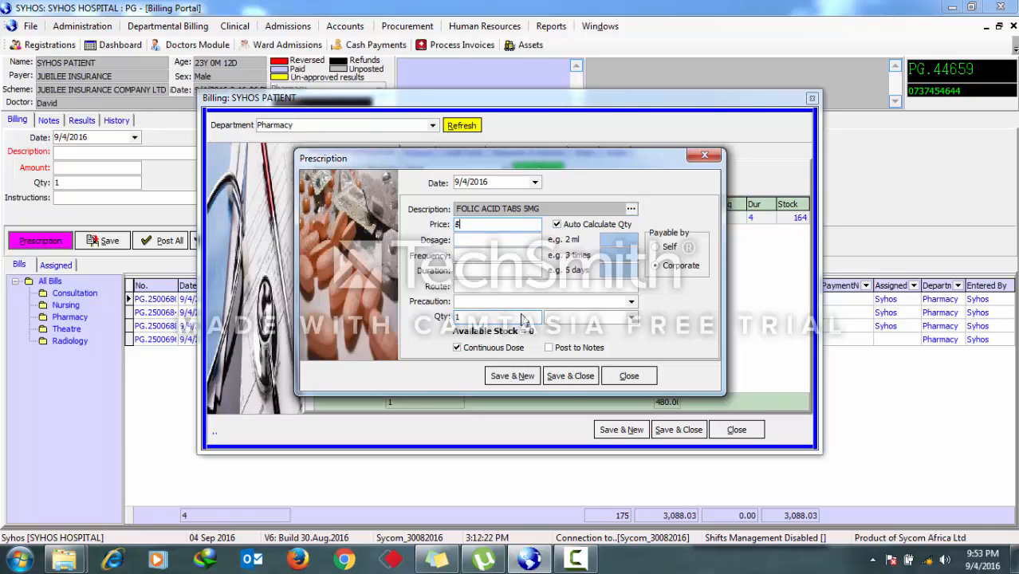
click(479, 239)
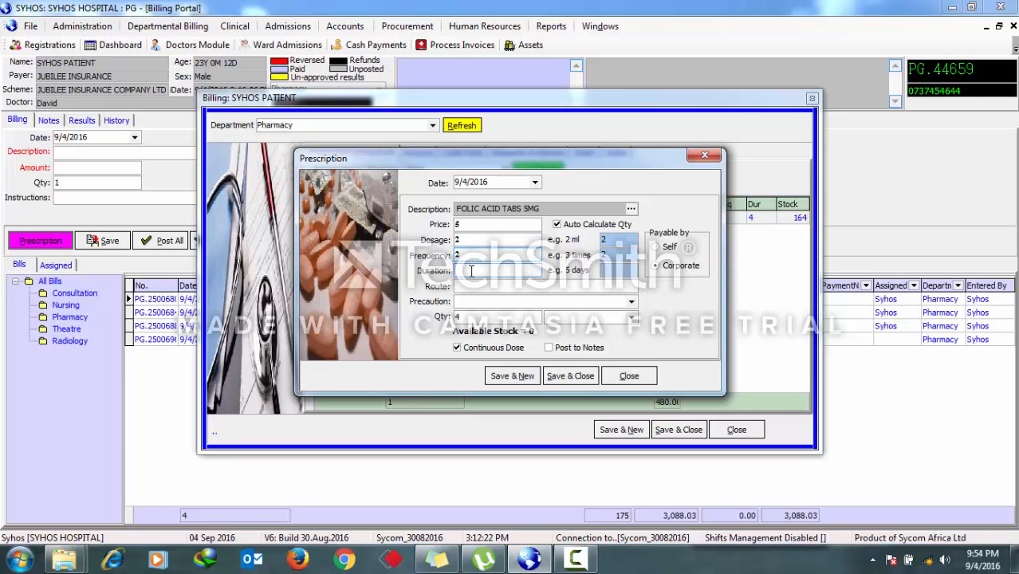
text(3)
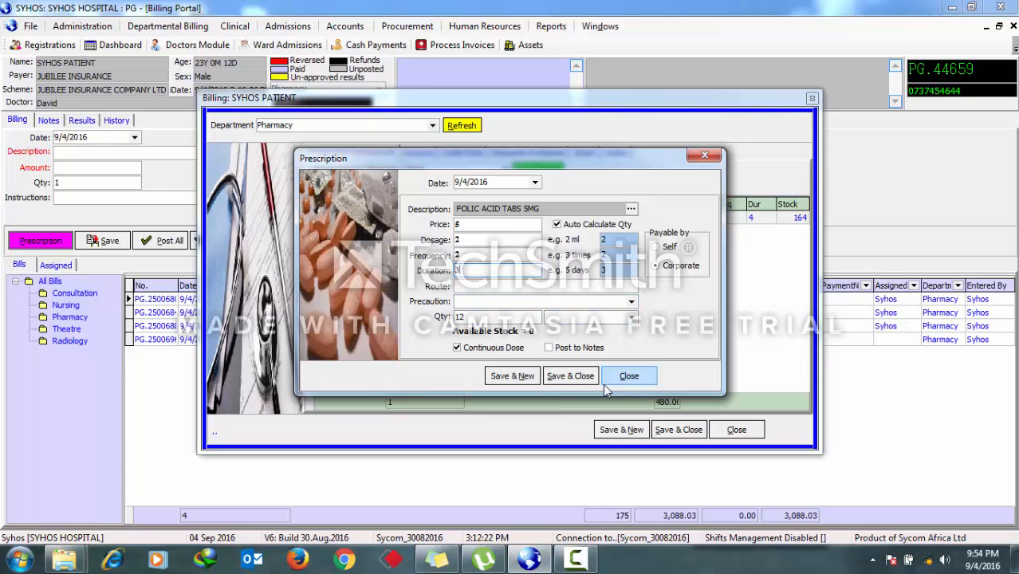
click(569, 375)
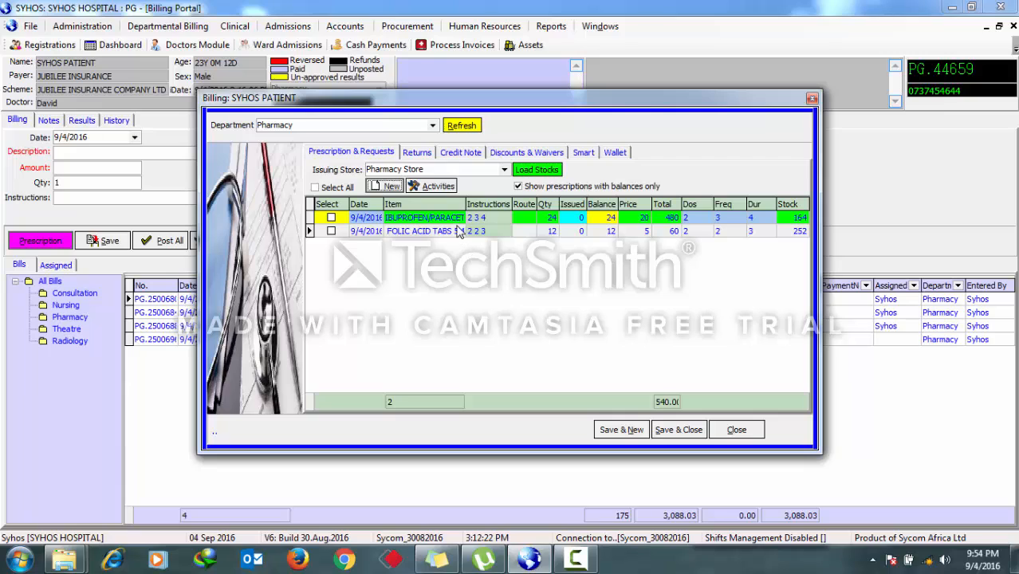
- Reopen the ibuprofen/paracetamol prescription and its item search, then save it without changes
click(536, 169)
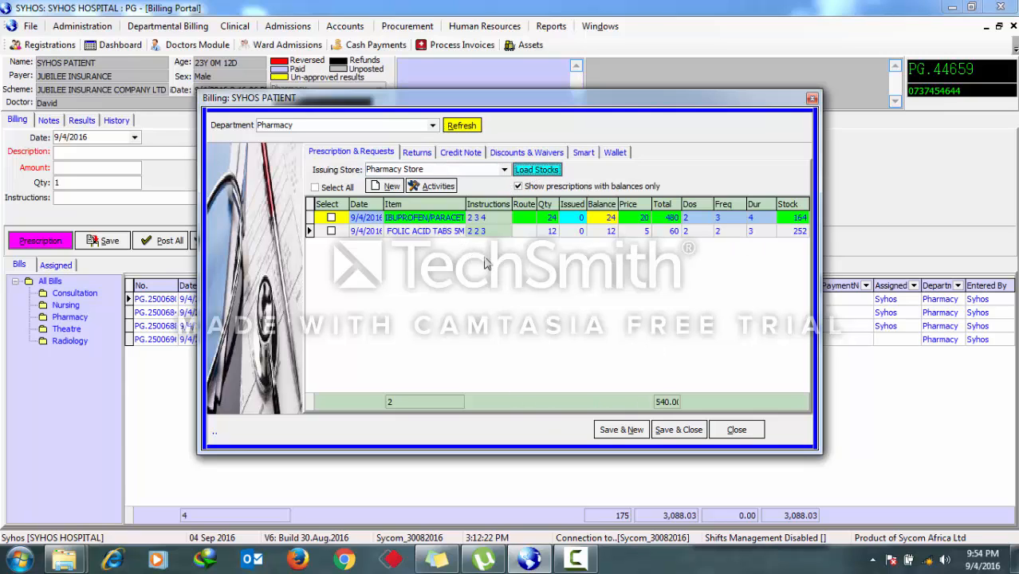
double_click(459, 221)
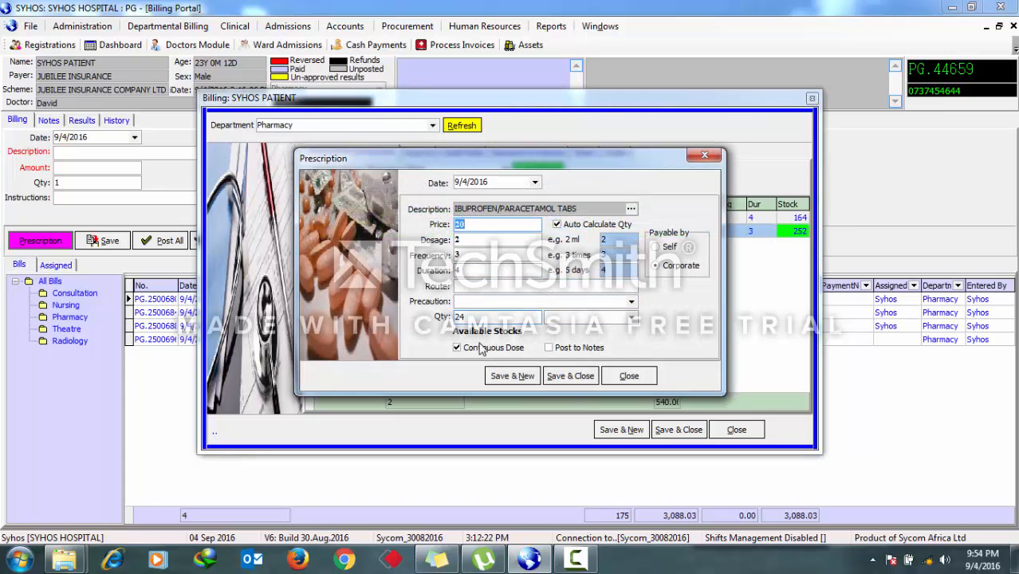
click(631, 211)
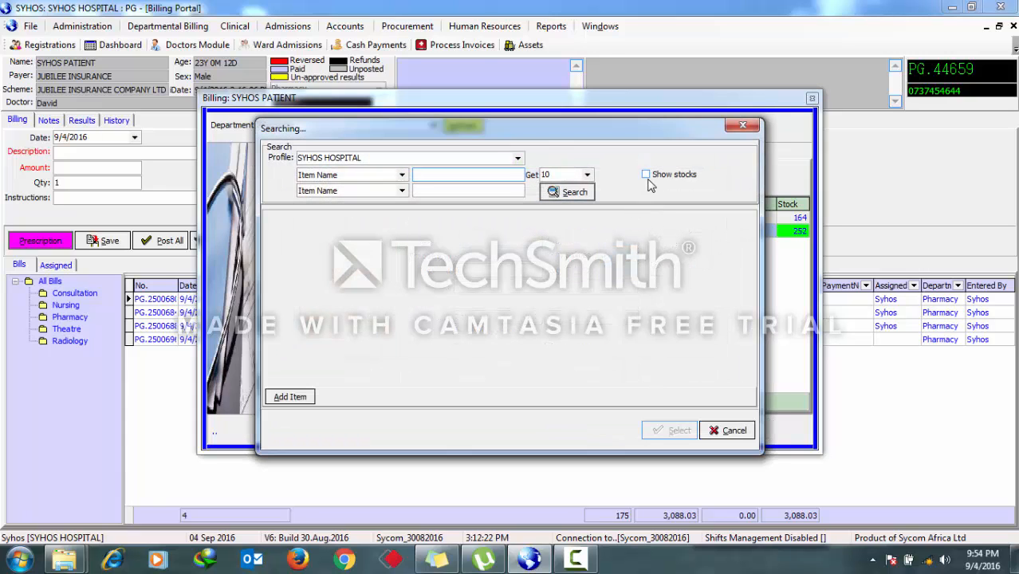
click(749, 126)
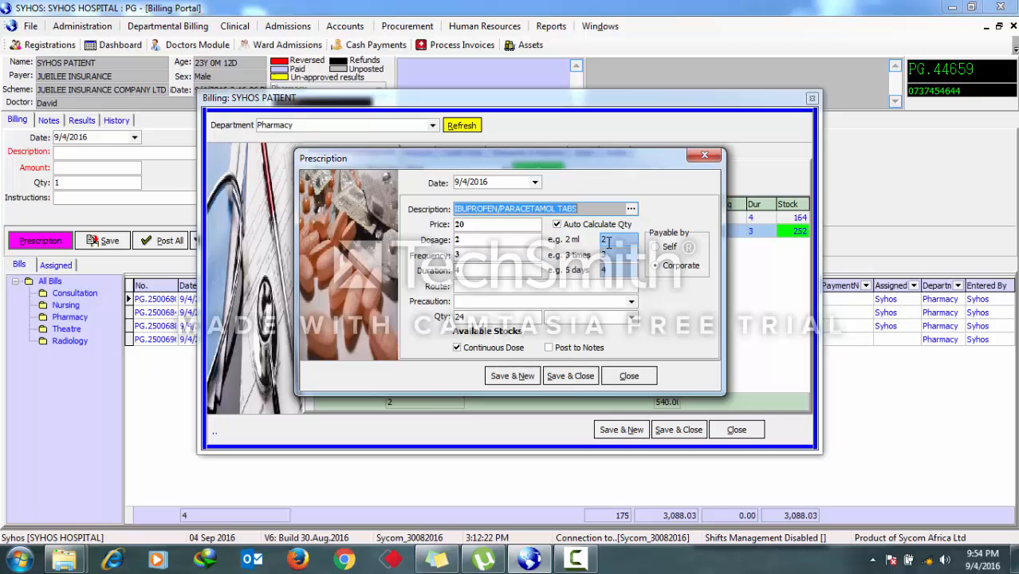
click(579, 374)
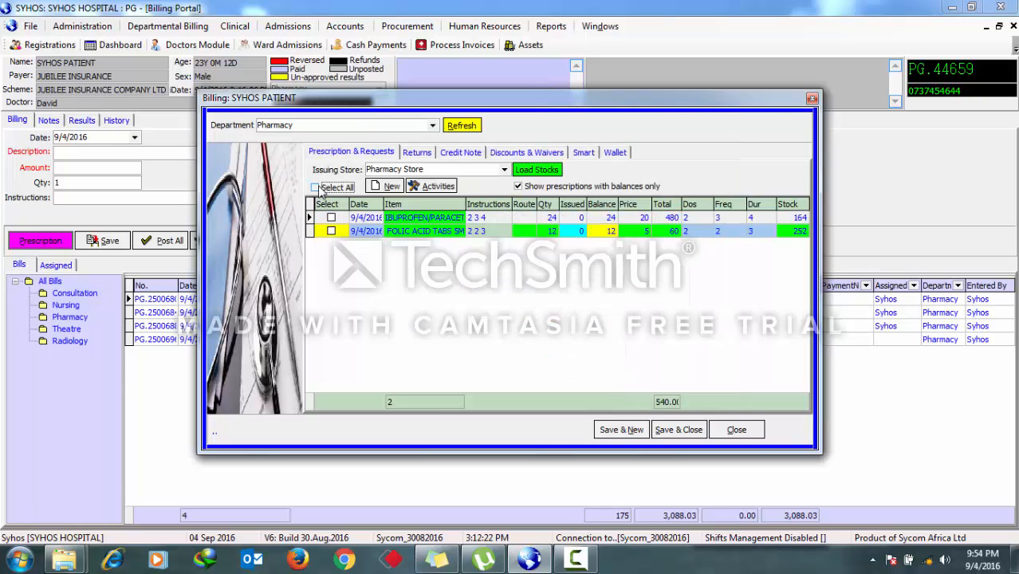
- Select all prescriptions, save them to the patient's bill and post all bills
click(319, 187)
click(672, 438)
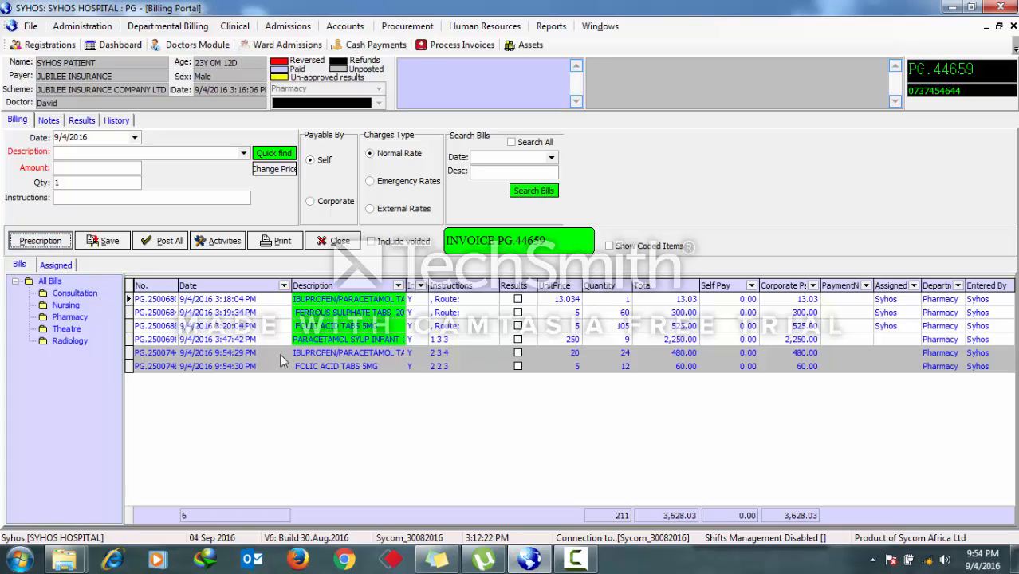
click(163, 240)
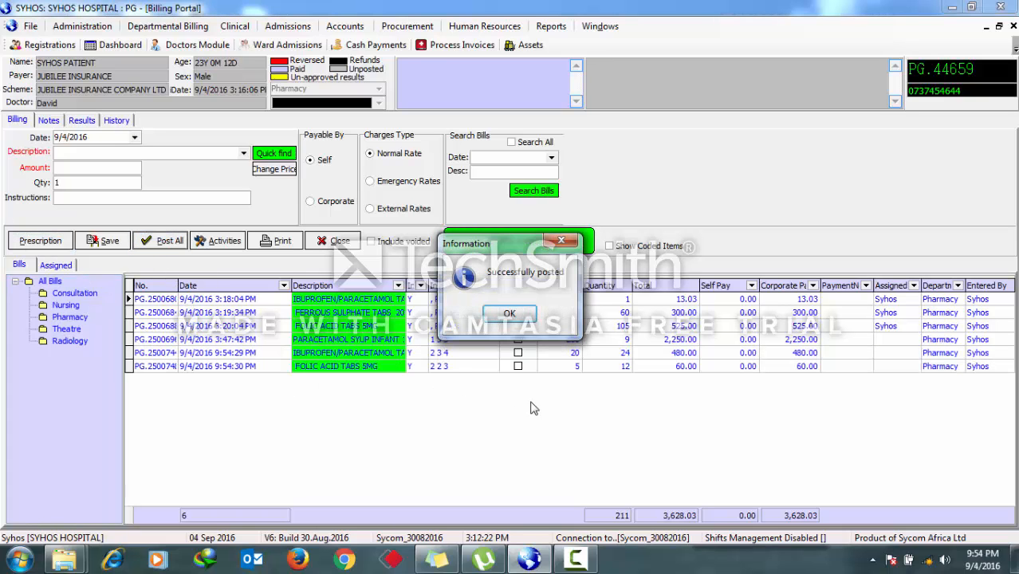
click(497, 312)
- Print the label for the ferrous sulphate bill and close the print preview
double_click(496, 313)
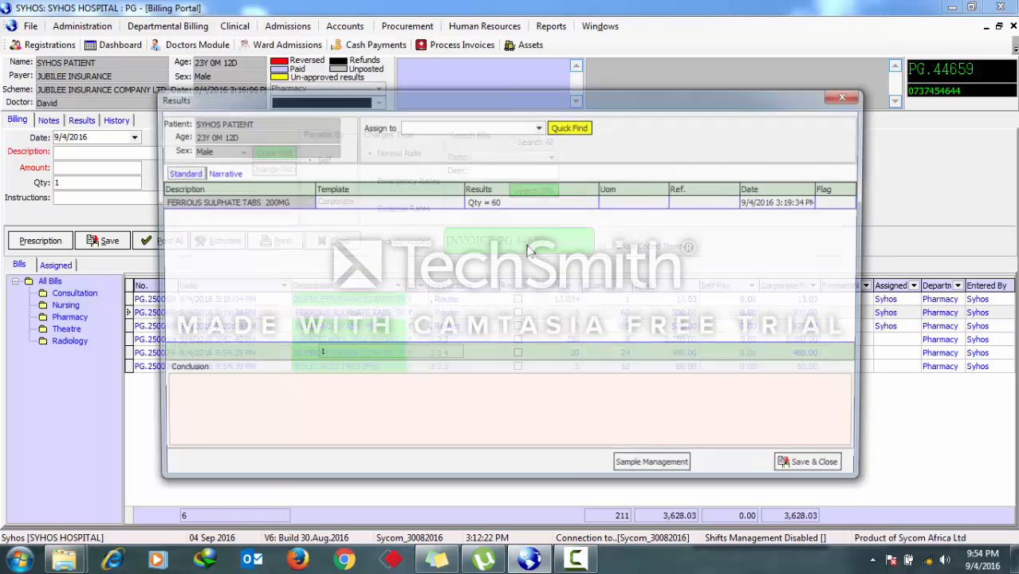
click(848, 96)
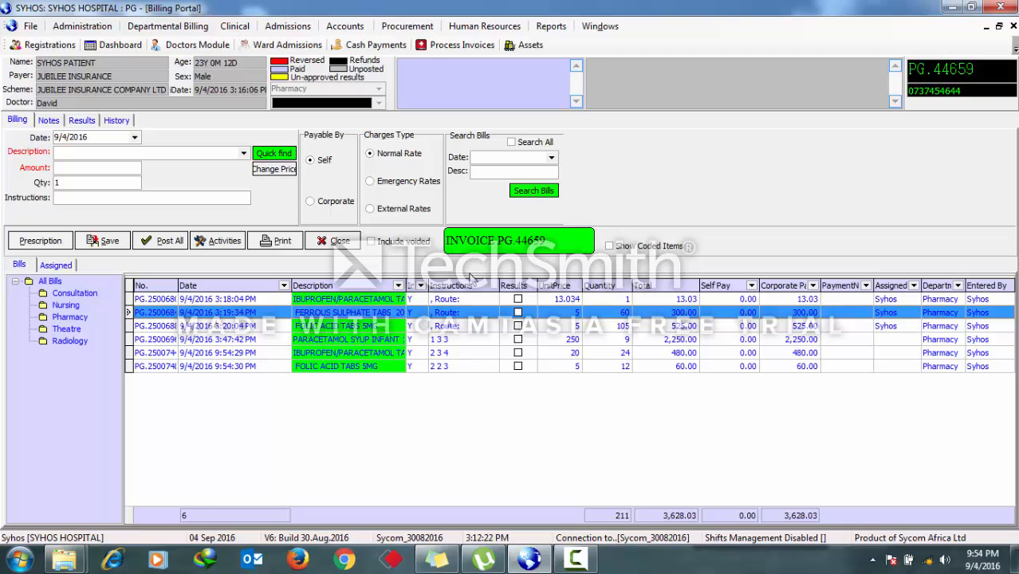
click(222, 252)
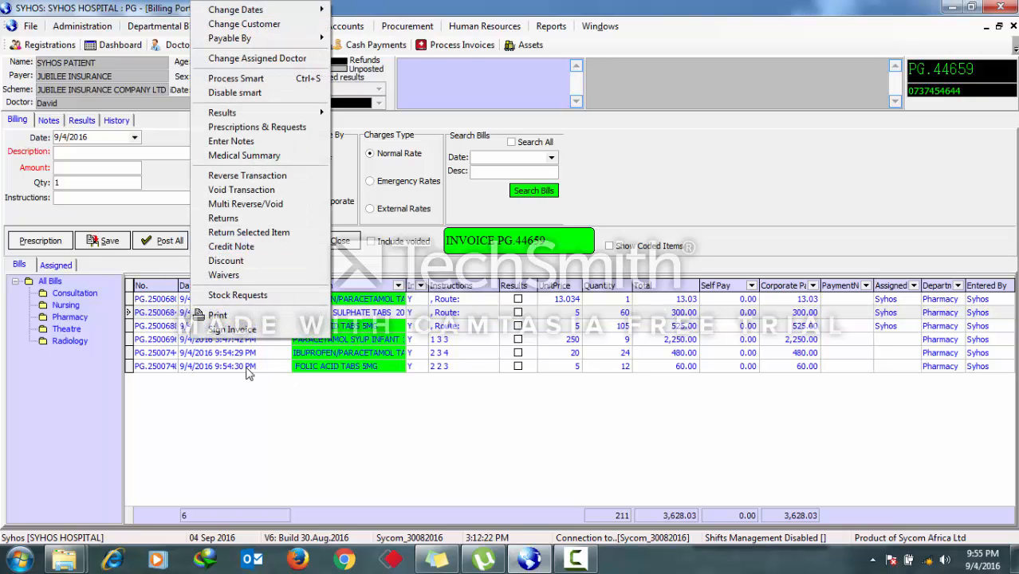
mouse_move(255, 317)
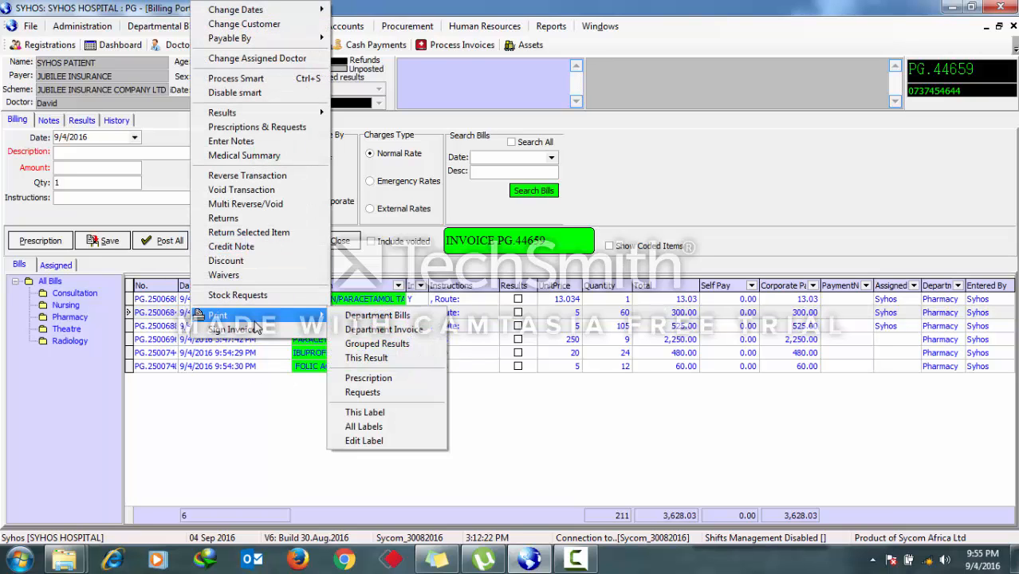
click(373, 412)
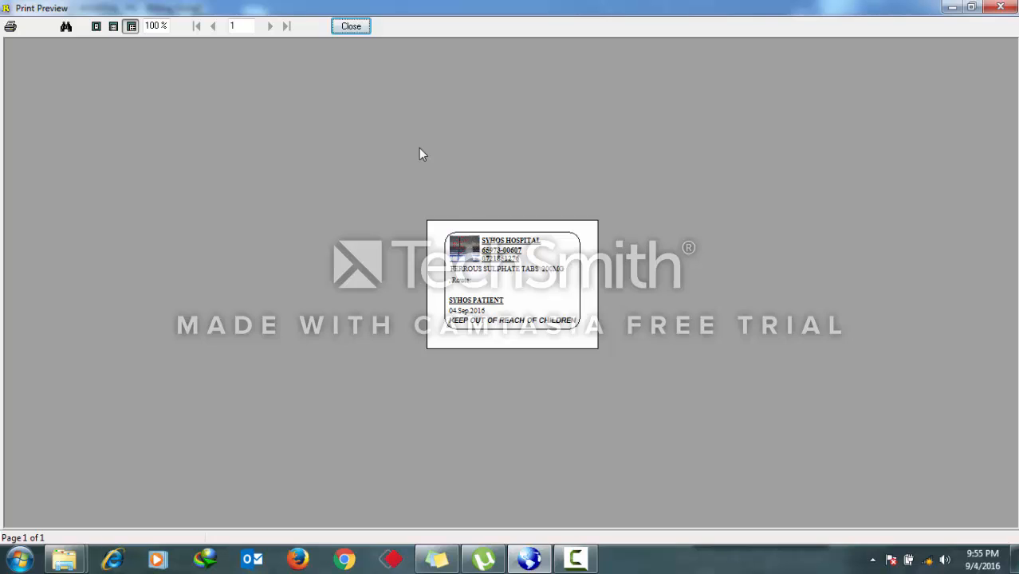
click(348, 27)
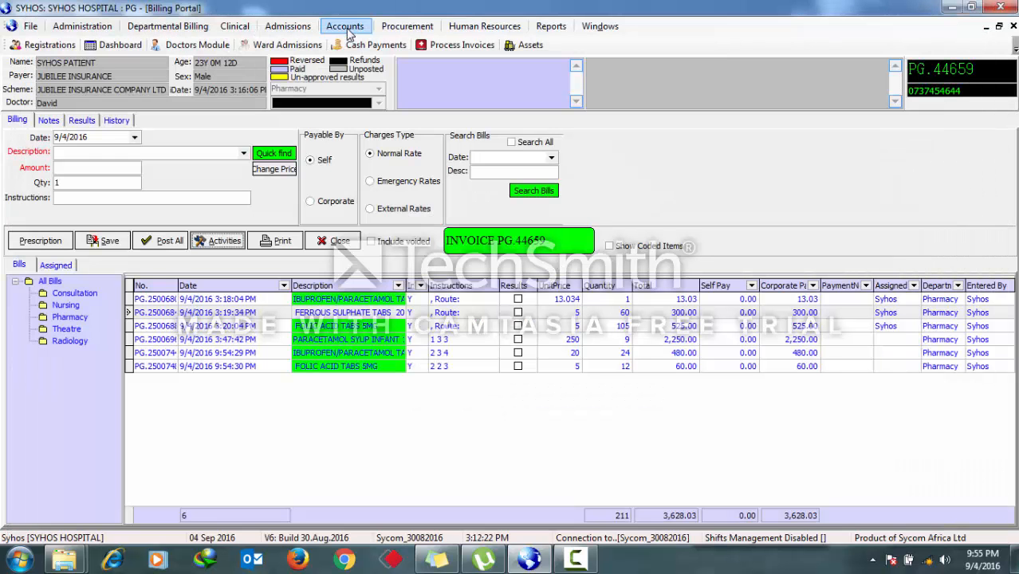
- Print all labels for the patient's bills and close each print preview
right_click(360, 342)
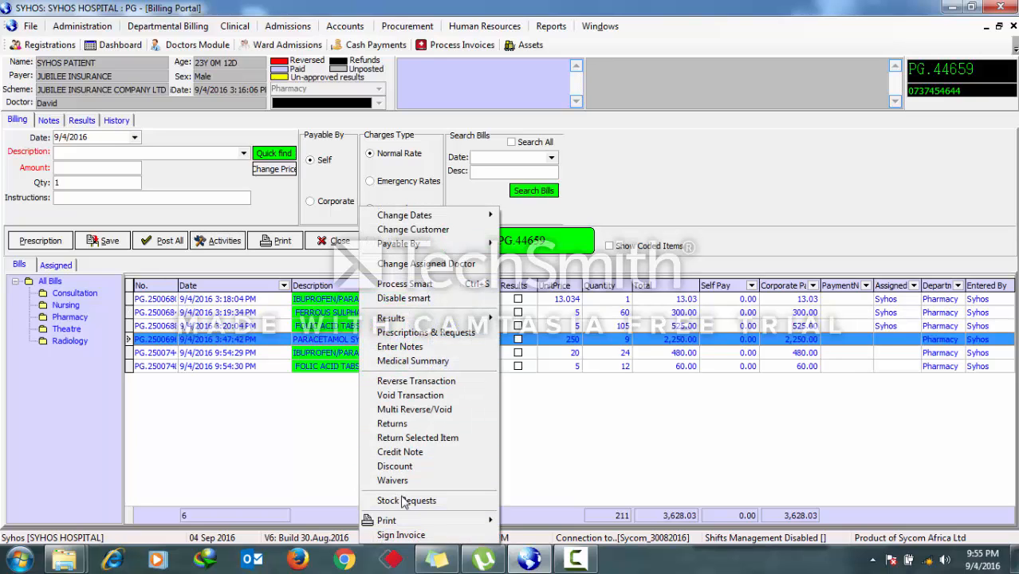
mouse_move(405, 527)
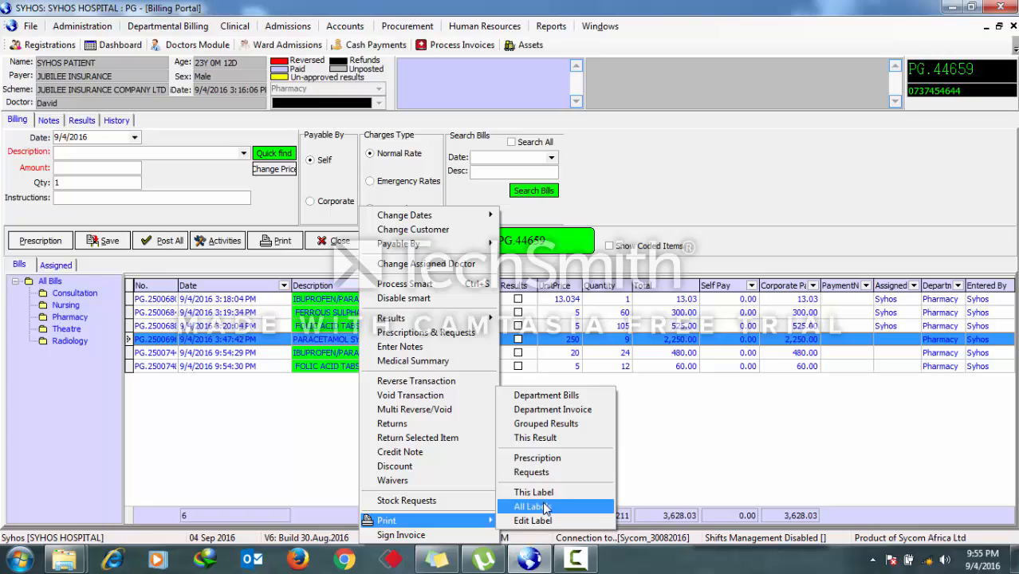
click(545, 507)
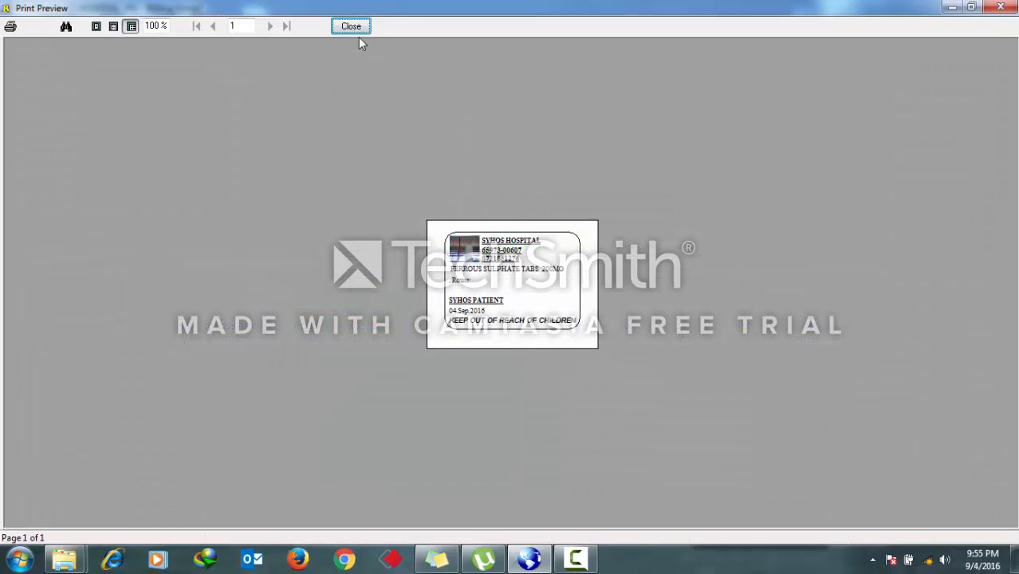
click(352, 26)
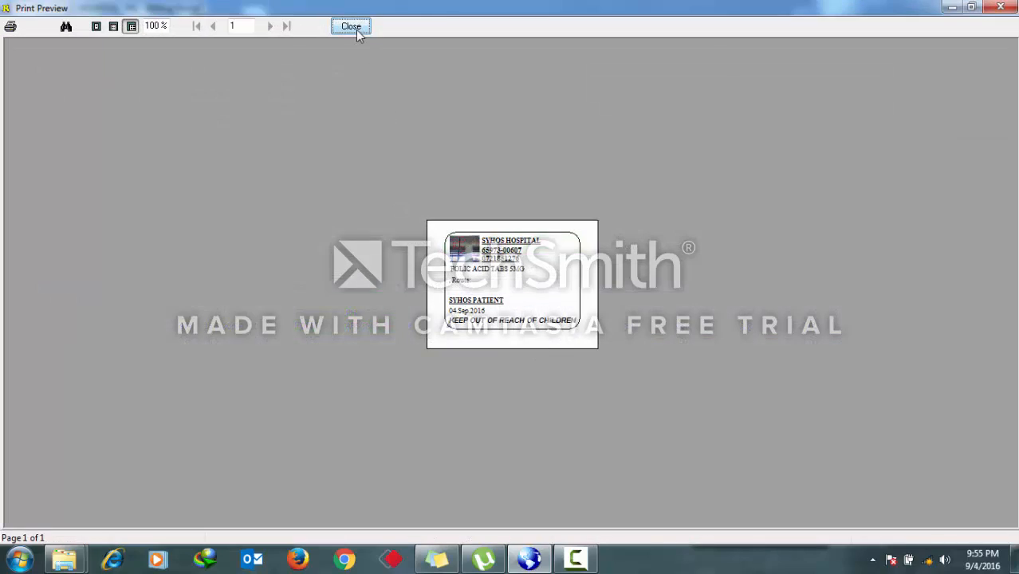
click(355, 29)
click(353, 26)
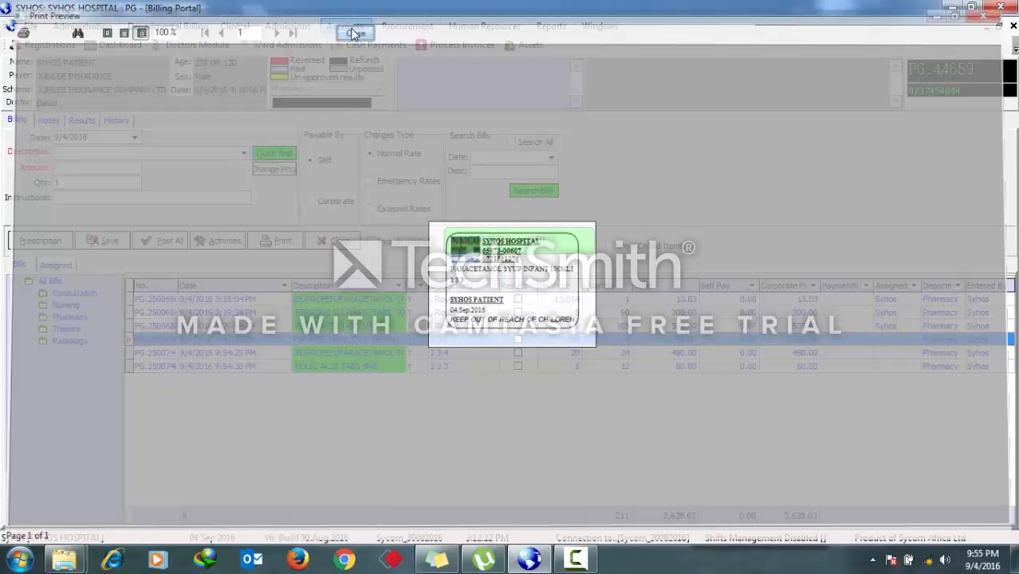